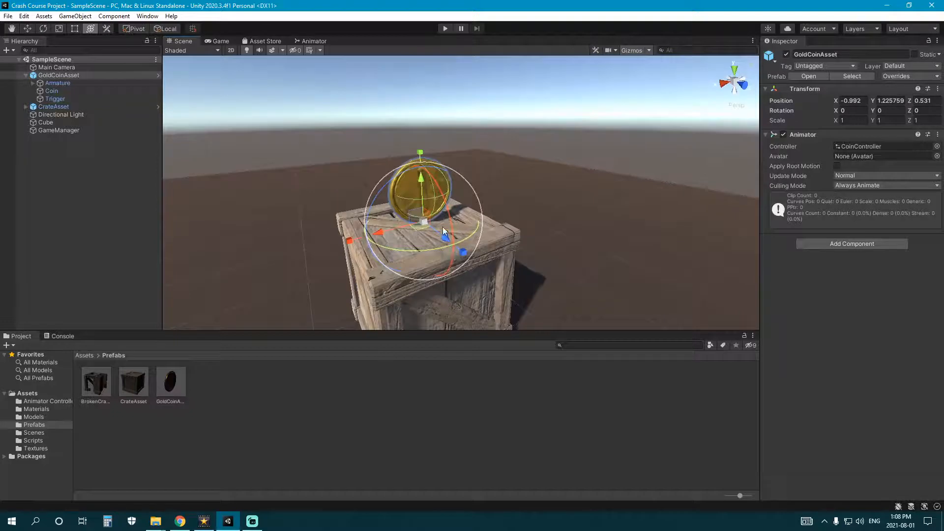
Duplicate the gold coin and move the copy beside the original, to about X -0.486, shrinking it slightly.
key("ctrl+d")
left_click_drag(367, 239, 323, 255)
left_click_drag(370, 238, 351, 244)
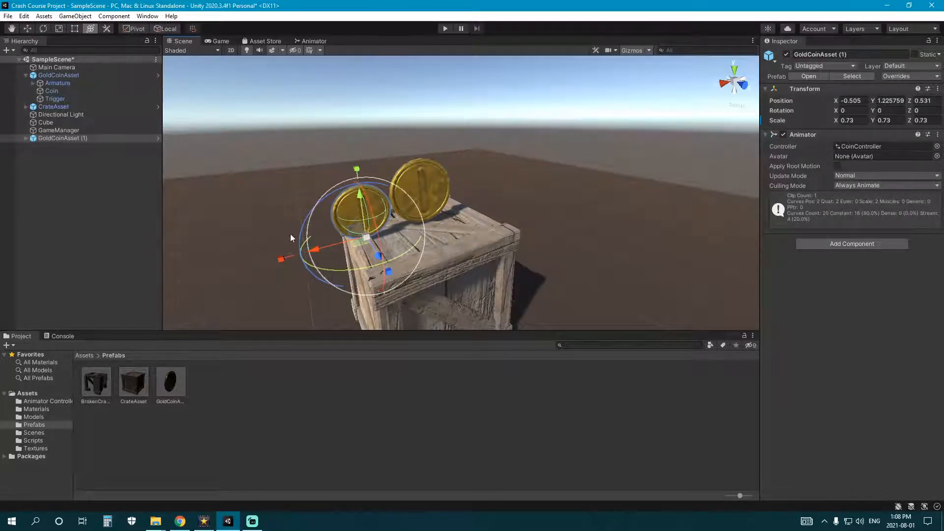
left_click_drag(317, 253, 360, 240)
Set the duplicated coin's scale to 0.6 on X, Y and Z.
left_click(854, 120)
type("0.6")
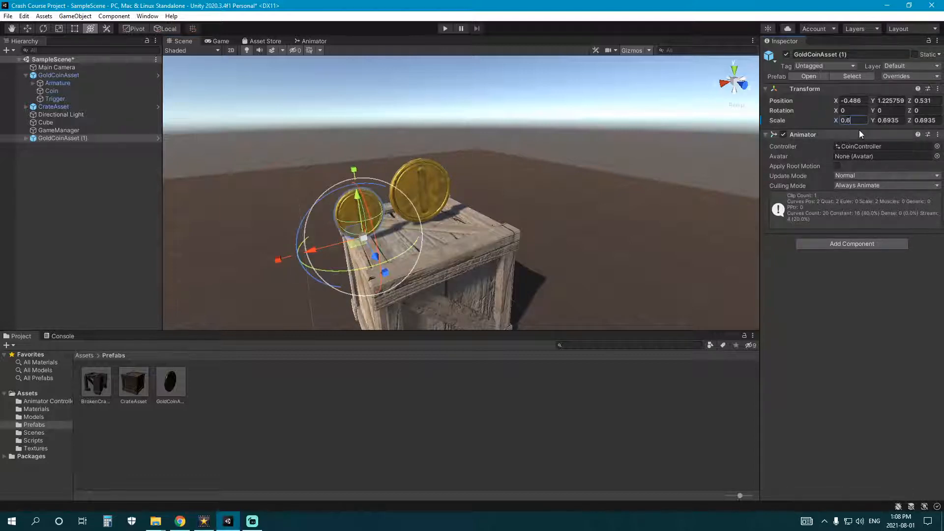
left_click(893, 120)
type("0.6")
left_click(928, 119)
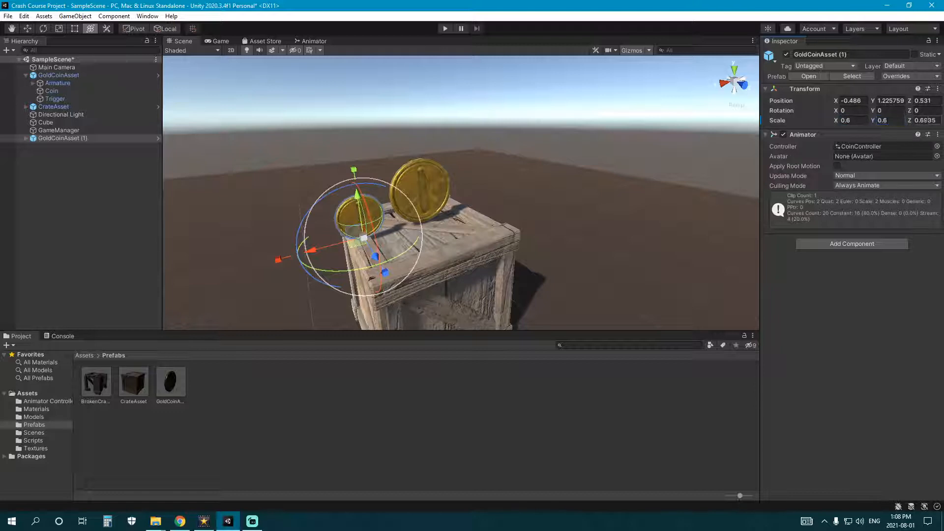
type("0.6")
Duplicate the GoldCoin material in the Materials folder and name the copy CopperCoin.
left_click(36, 408)
left_click(133, 385)
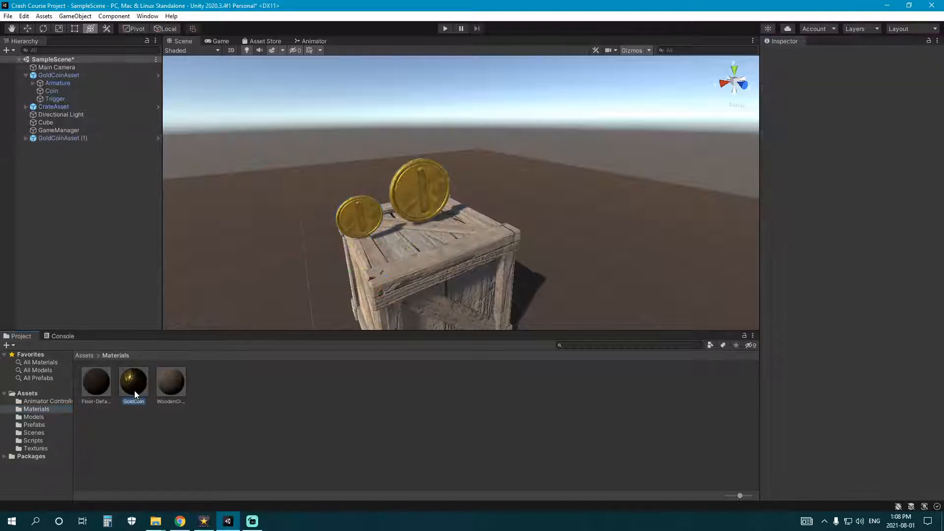
key("ctrl+d")
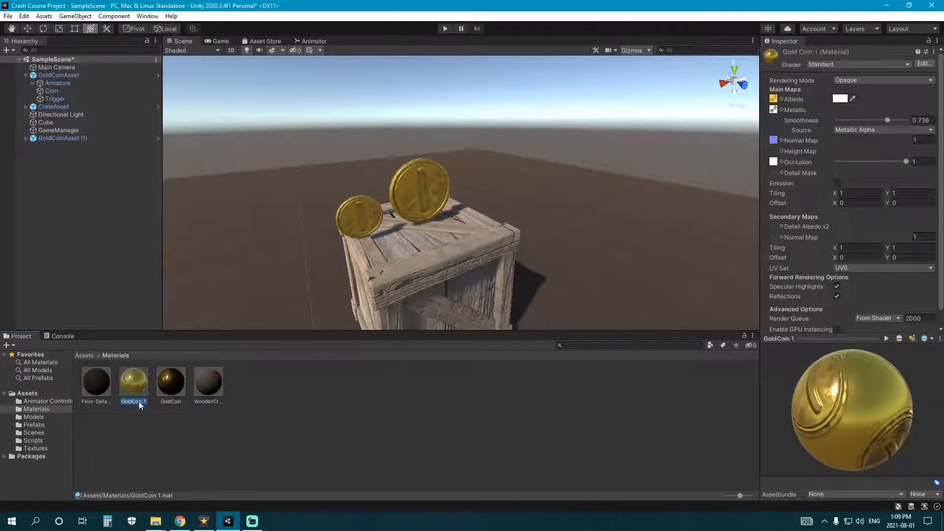
type("CopperCoin")
key("Return")
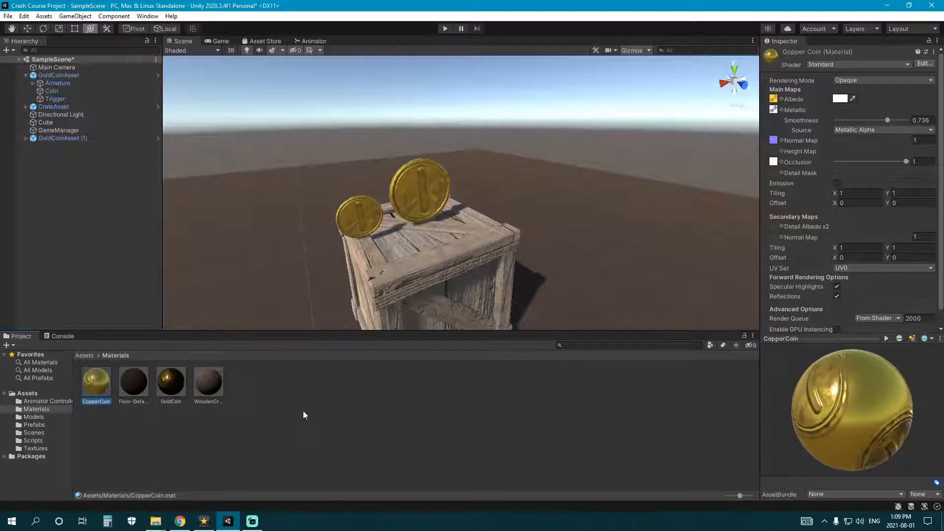
Tint the CopperCoin material's albedo a copper brown, about hex A95539.
left_click(773, 109)
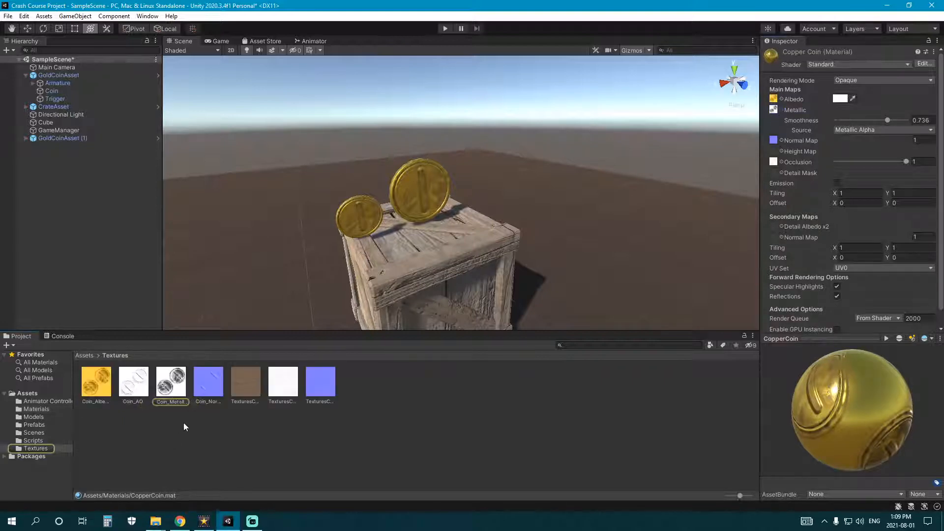
left_click(840, 102)
left_click(927, 166)
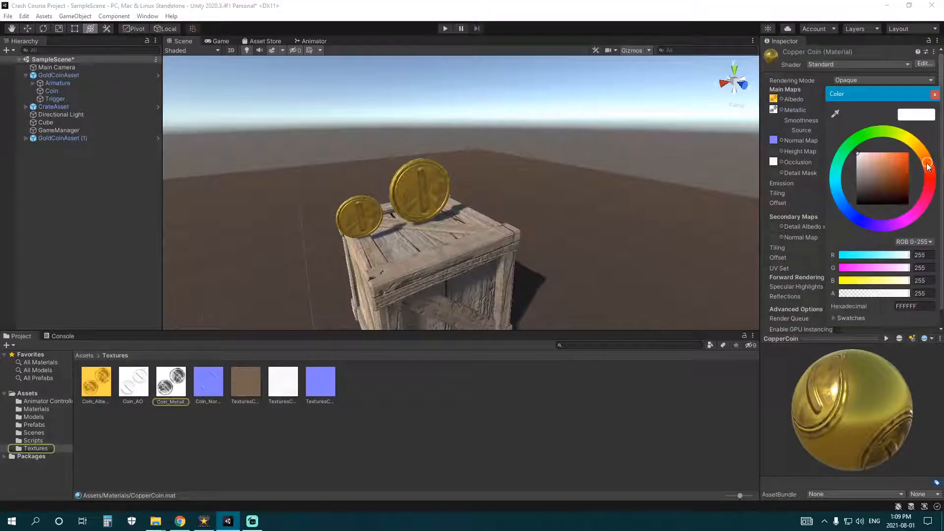
mouse_move(881, 168)
left_mouse_down()
mouse_move(887, 178)
mouse_move(891, 170)
left_mouse_up()
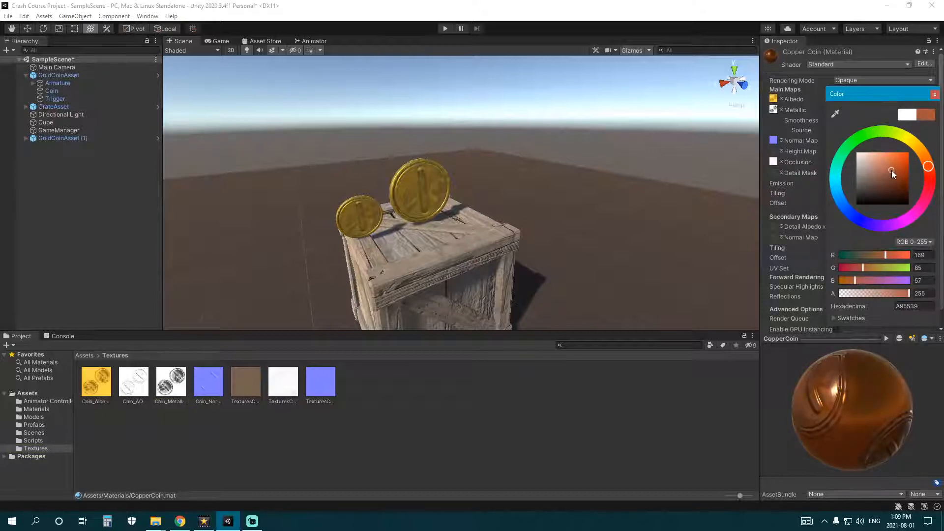
Apply the CopperCoin material to the smaller coin in the scene.
left_click(18, 410)
left_click(99, 414)
left_click_drag(105, 392, 347, 235)
left_click(295, 228)
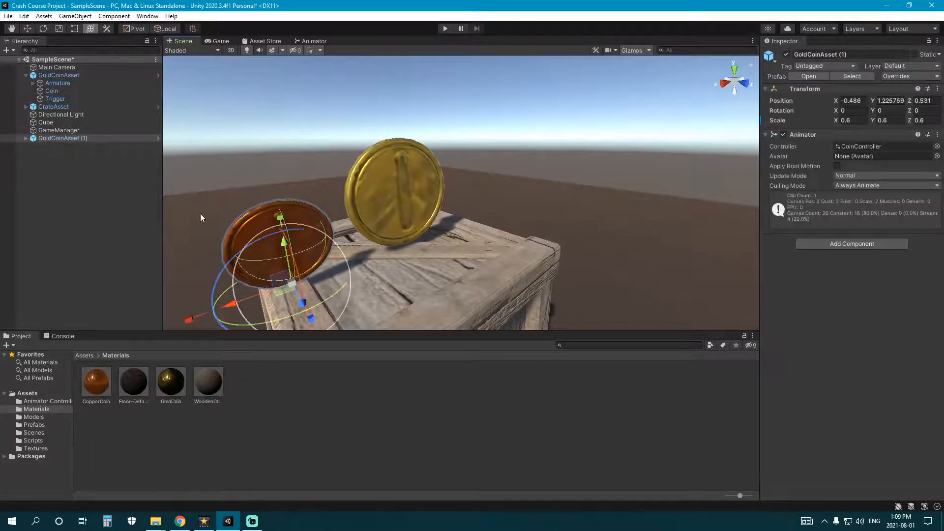
Rename the smaller coin object as CopperCoinAsset.
left_click(52, 138)
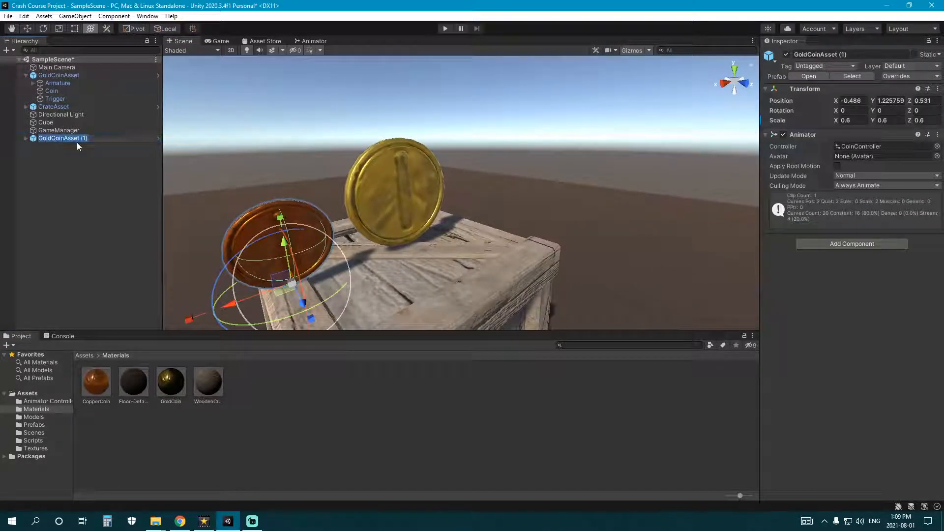
type("CopperCoinAsset")
key("Return")
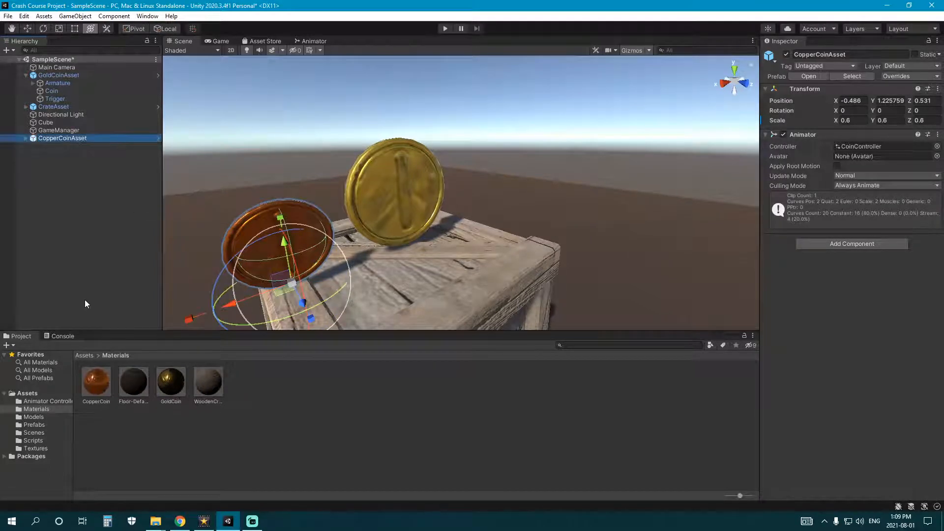
Review CopperCoinAsset's child objects and save it as a new original prefab in the Prefabs folder.
left_click(26, 138)
left_click(70, 159)
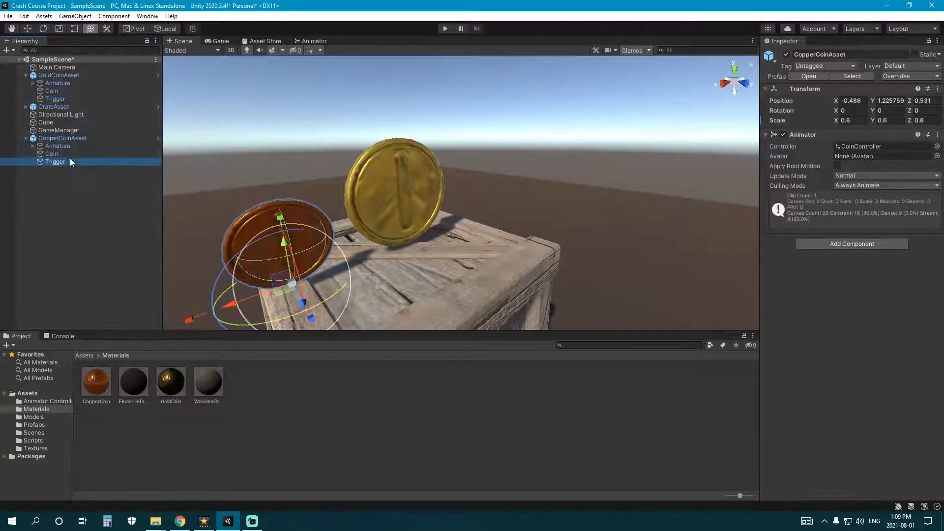
left_click(26, 139)
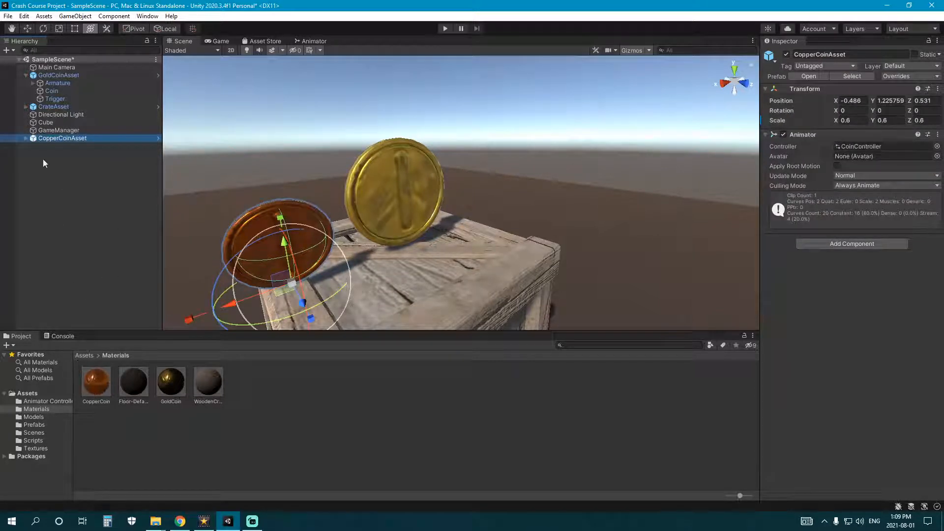
left_click(34, 425)
left_click_drag(65, 138, 266, 429)
left_click(452, 279)
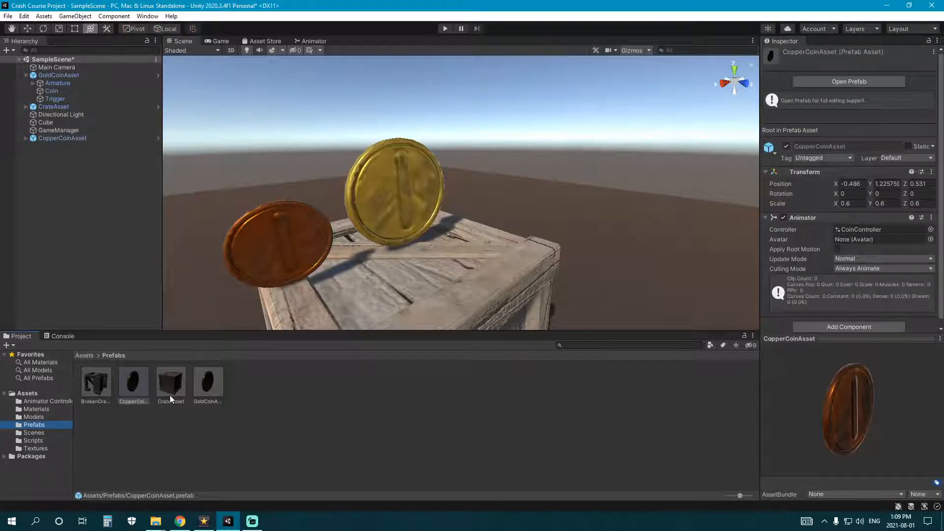
Open the CopperCoinAsset prefab, set its root position to 0, 0, 0, and return to the scene.
left_click(132, 389)
double_click(132, 388)
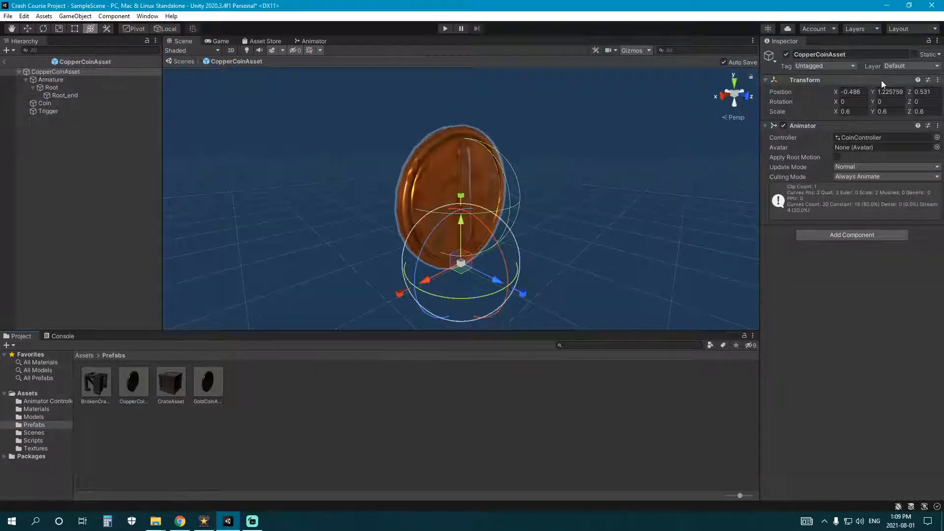
left_click(852, 92)
type("0")
key("Tab")
type("0")
key("Tab")
type("0")
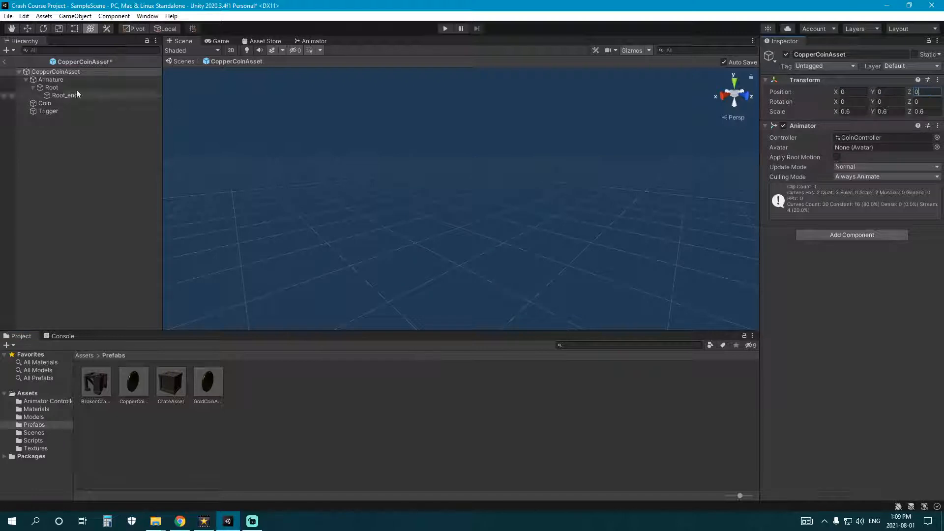
left_click(5, 62)
Examine the copper coin in the scene and the GoldCoinAsset prefab's transform.
scroll(414, 196, "down", 5)
middle_click_drag(414, 197, 406, 216)
left_click(406, 216)
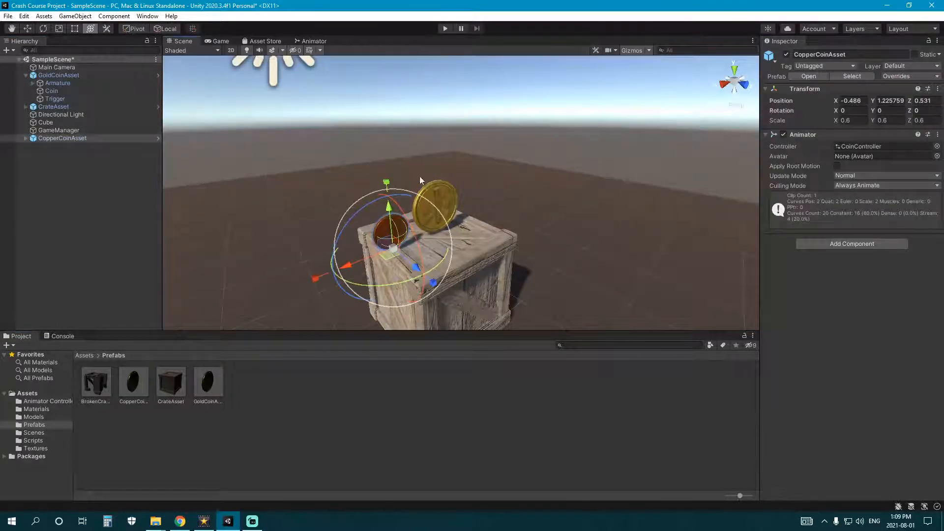
double_click(210, 388)
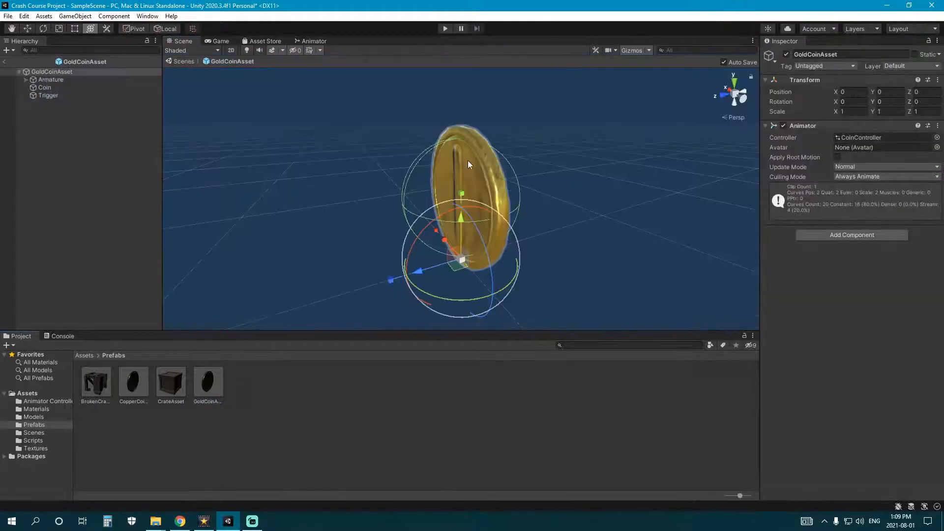
left_click(6, 61)
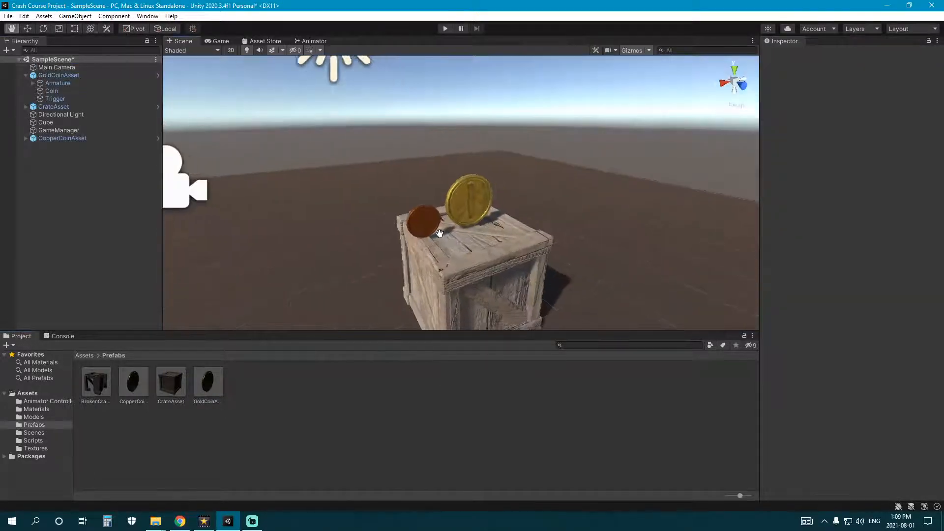
Duplicate CopperCoinAsset in the scene and rename the copy as SilverCoinAsset.
left_click(394, 218)
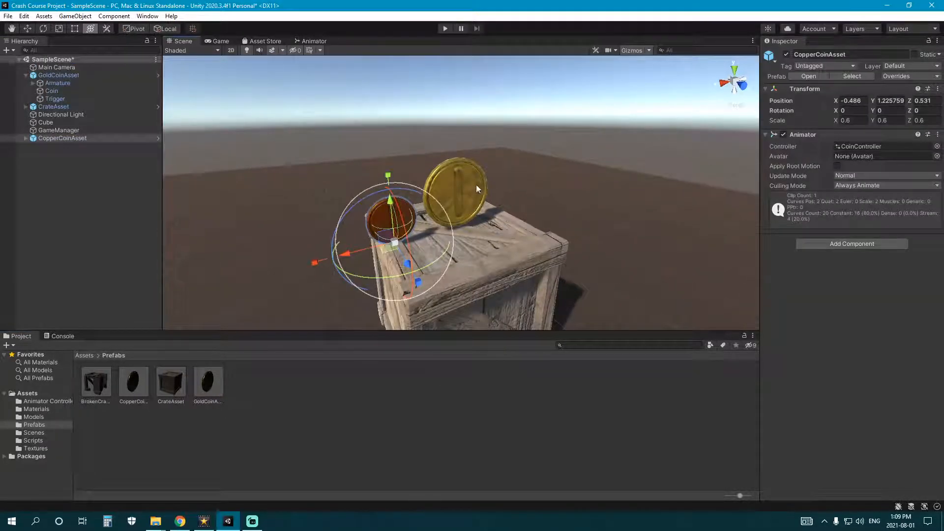
left_click(86, 138)
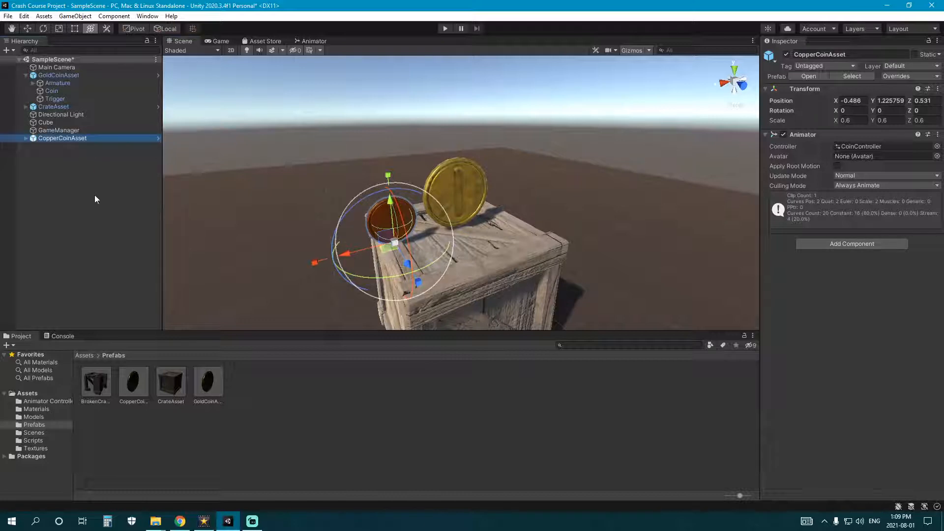
key("ctrl+d")
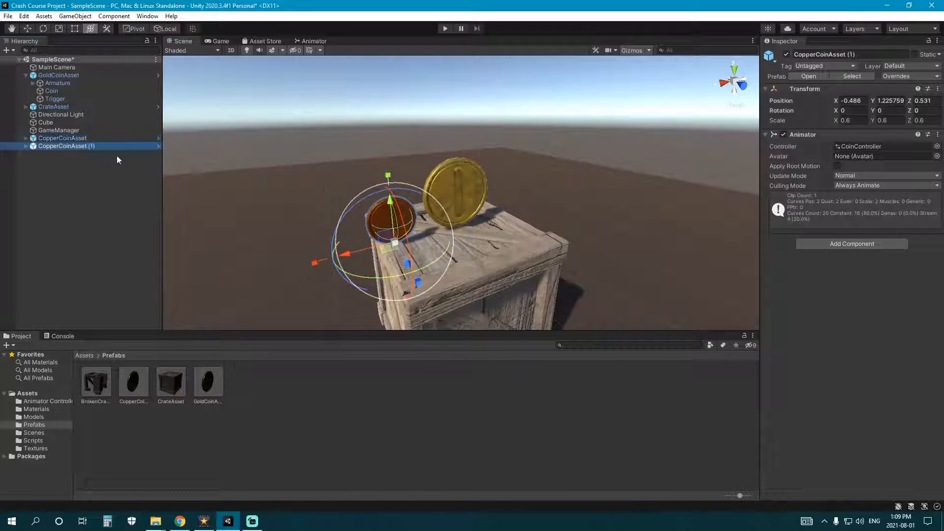
key("F2")
type("SilverCoinAsset")
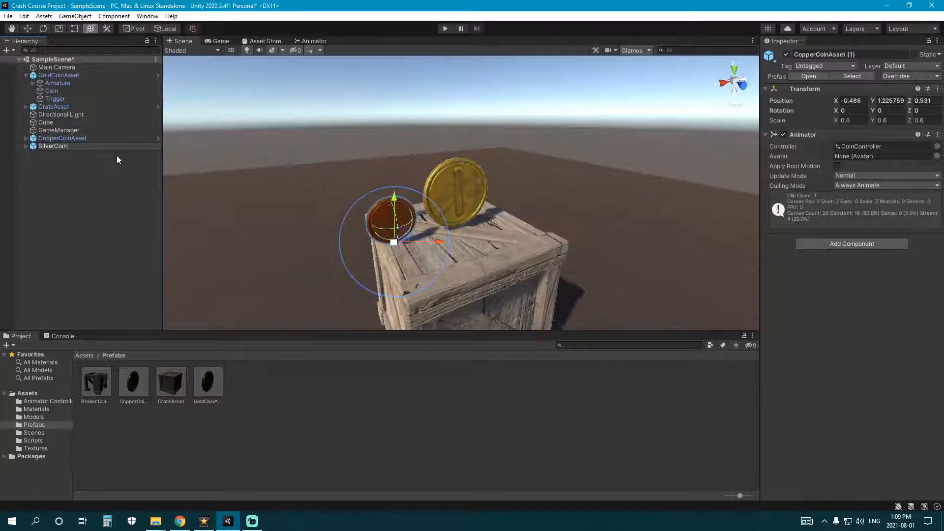
key("Return")
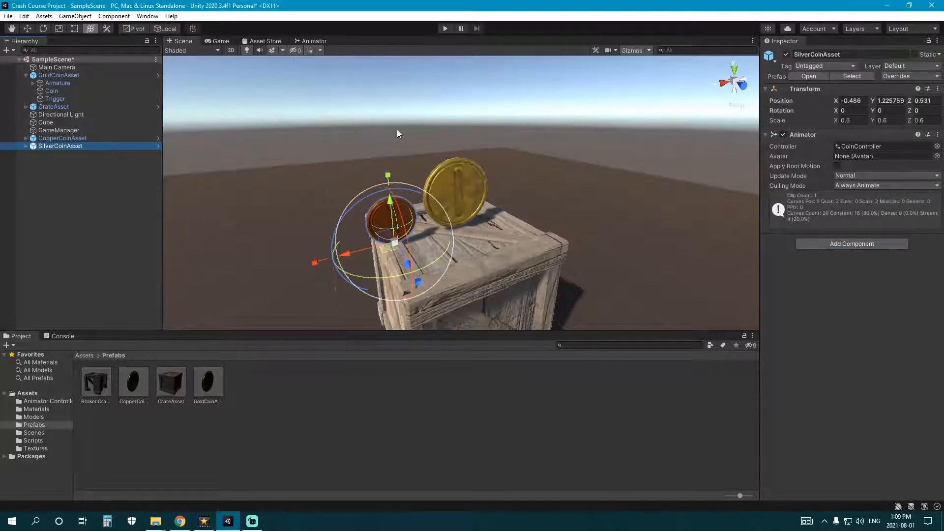
Move SilverCoinAsset along the X axis to about -1.506, on the other side of the gold coin.
middle_click_drag(487, 242, 506, 248)
scroll(495, 248, "up", 5)
right_click_drag(495, 248, 489, 257)
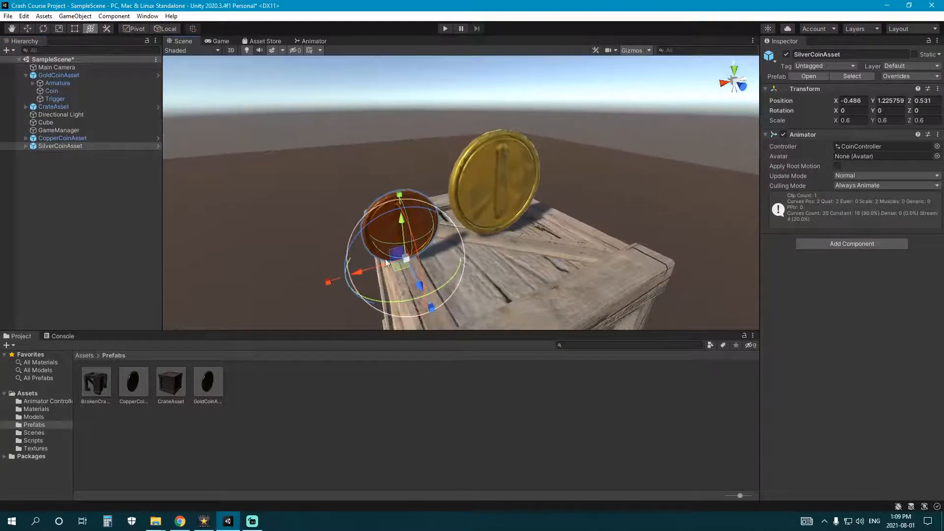
left_click_drag(358, 274, 535, 253)
right_click_drag(535, 252, 411, 234)
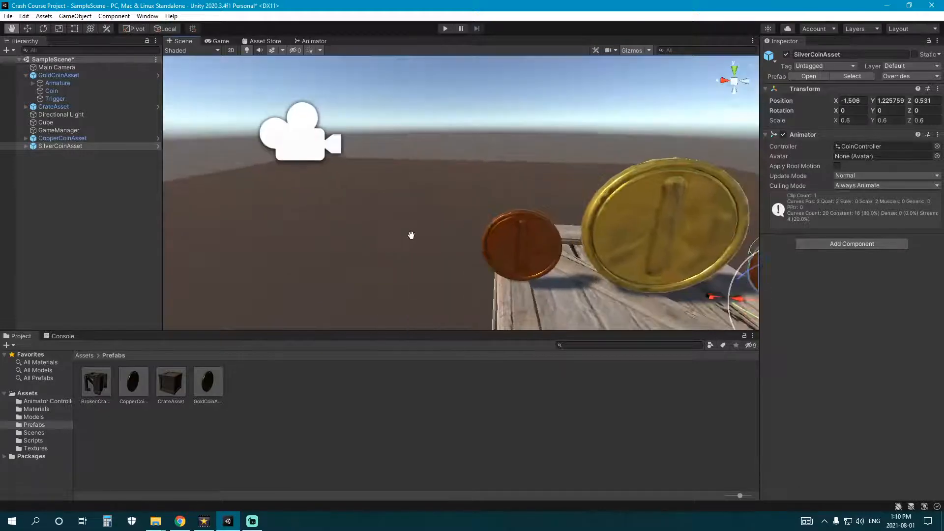
middle_click_drag(411, 234, 279, 215)
right_click_drag(278, 215, 501, 231)
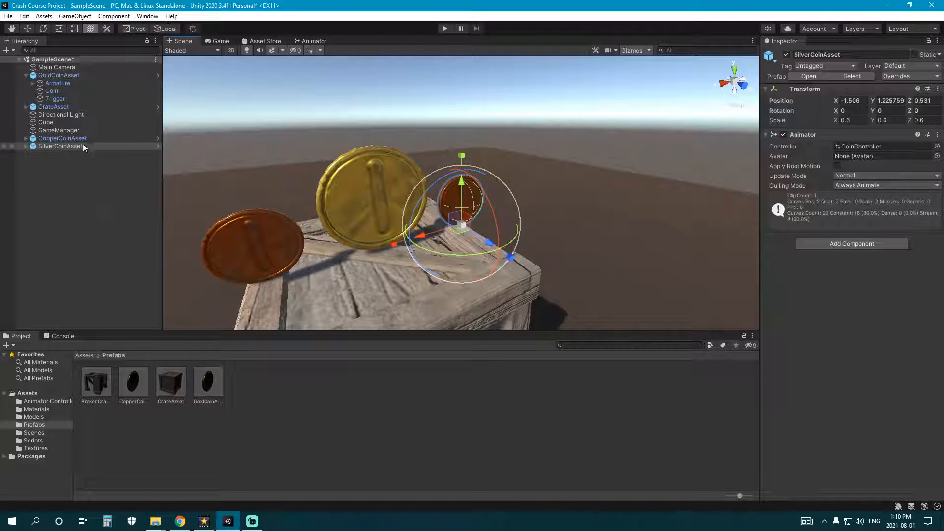
Duplicate the CopperCoin material in the Materials folder and name the copy SilverCoin.
left_click(48, 410)
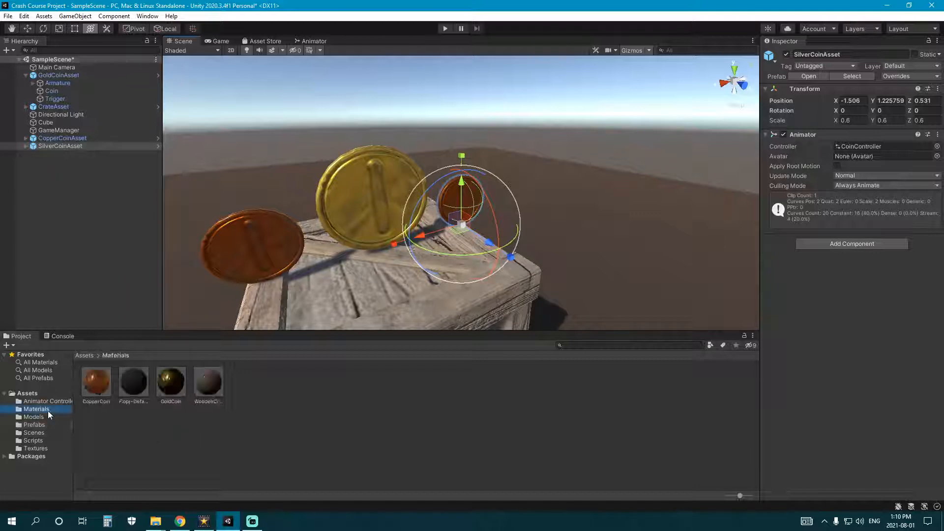
left_click(102, 392)
left_click(99, 401)
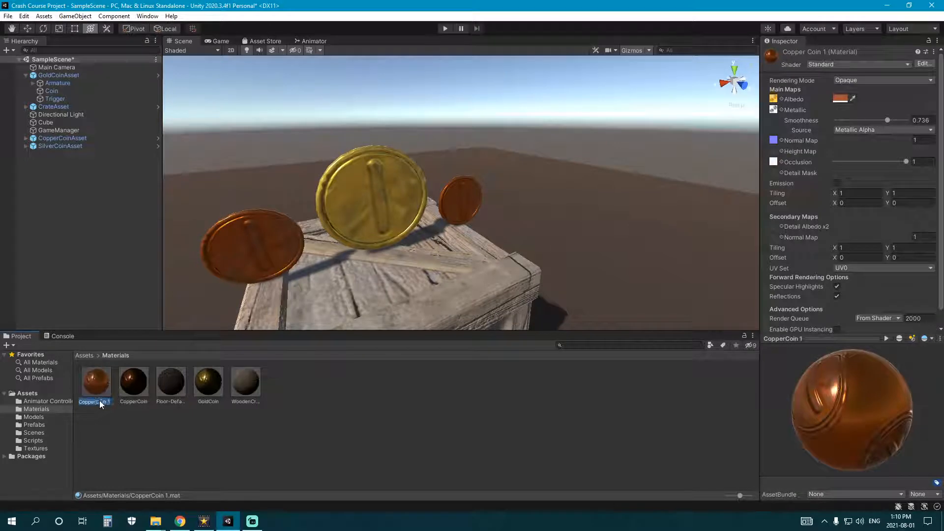
type("SilverCoin")
key("Return")
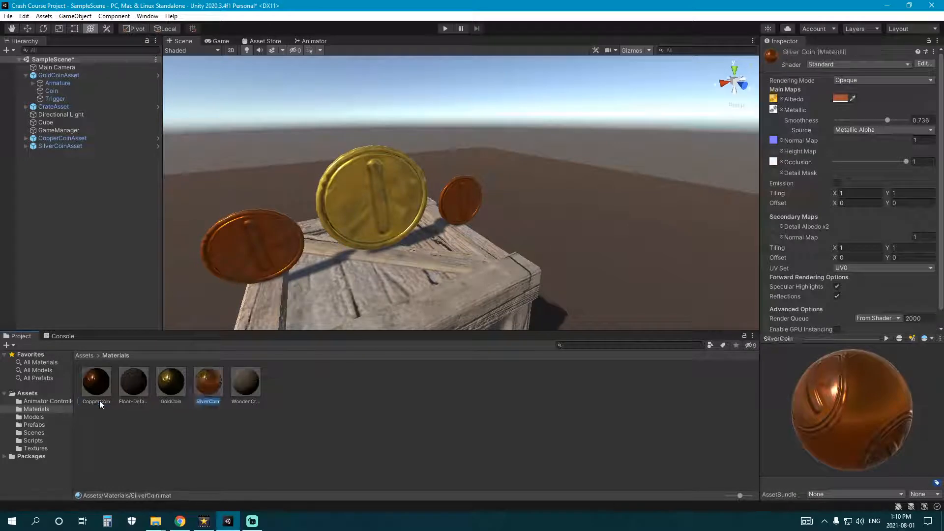
Set the SilverCoin material's albedo colour to white (FFFFFF) and its albedo texture to the coin's metallic map.
left_click(839, 98)
left_click_drag(866, 159, 844, 139)
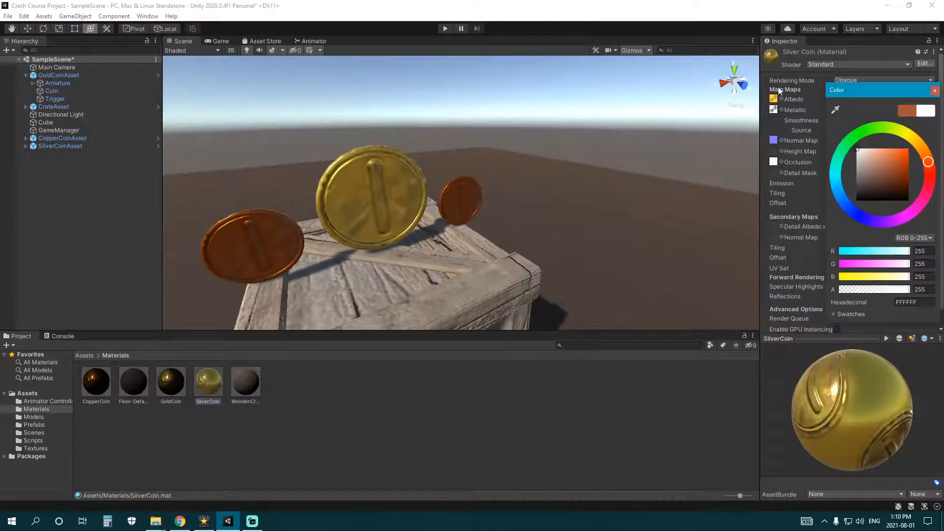
left_click(782, 100)
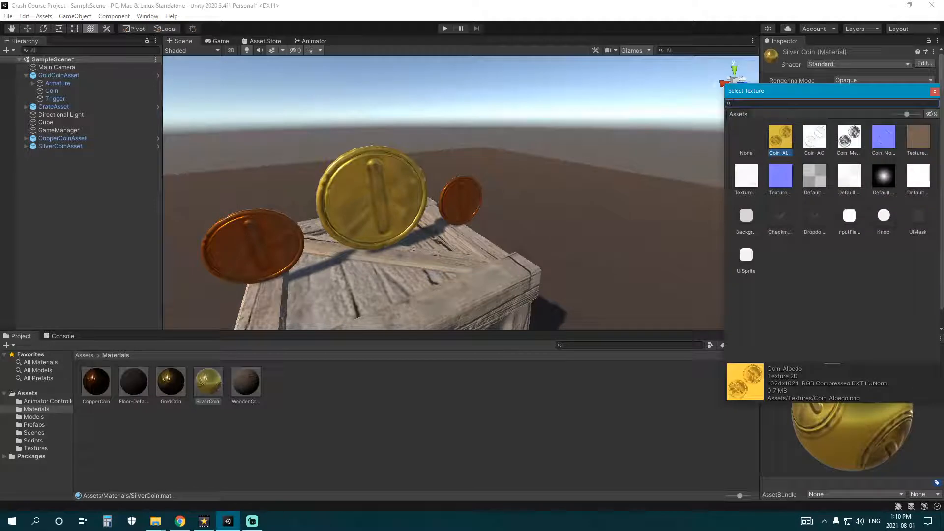
left_click(934, 92)
left_click(781, 99)
left_click(847, 135)
double_click(849, 137)
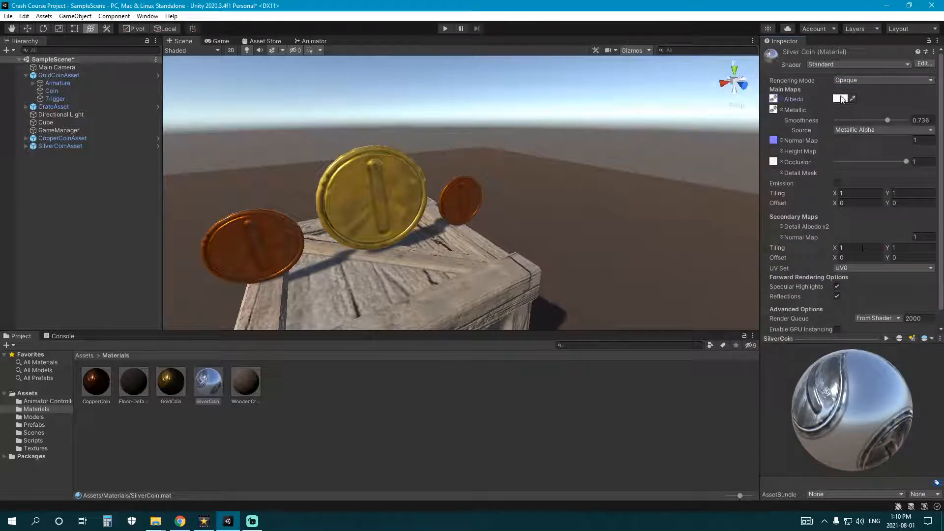
Set the SilverCoin material's smoothness to 0.8 and apply the material to the silver coin in the scene.
left_click_drag(889, 121, 893, 122)
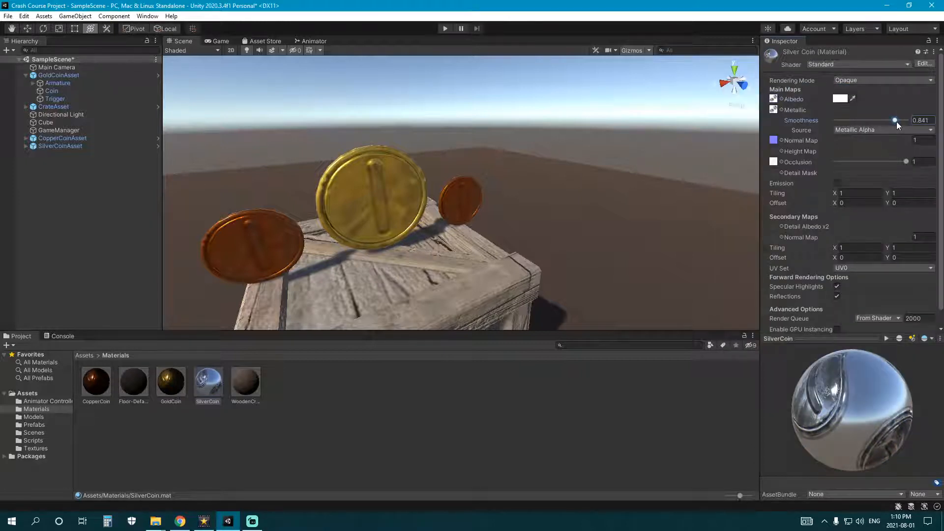
left_click(926, 121)
type("0.8")
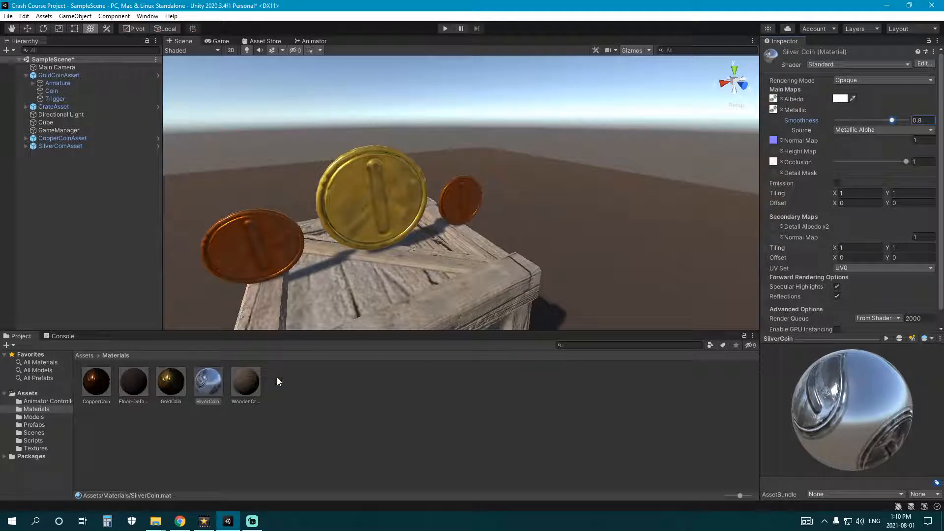
left_click_drag(208, 382, 454, 219)
left_click(454, 218)
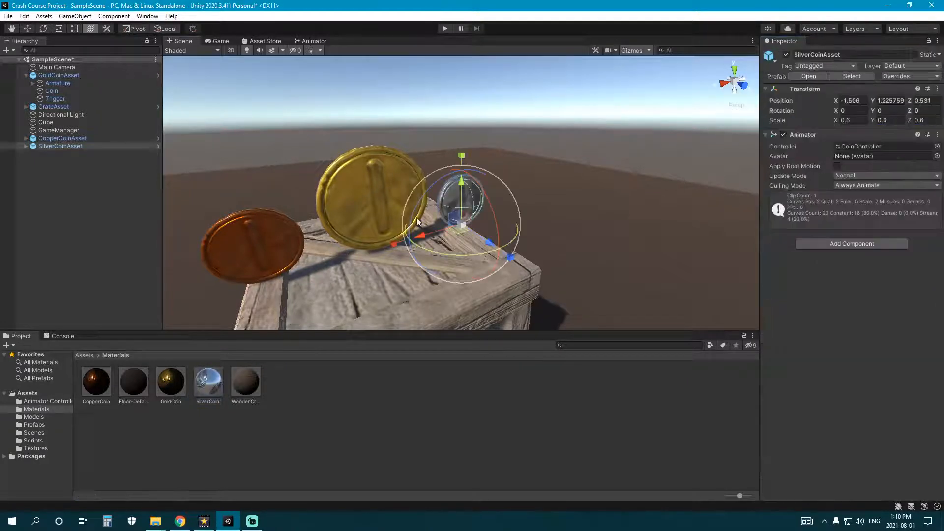
Save SilverCoinAsset from the scene as an original prefab in the Prefabs folder.
left_click(34, 425)
left_click_drag(63, 146, 308, 421)
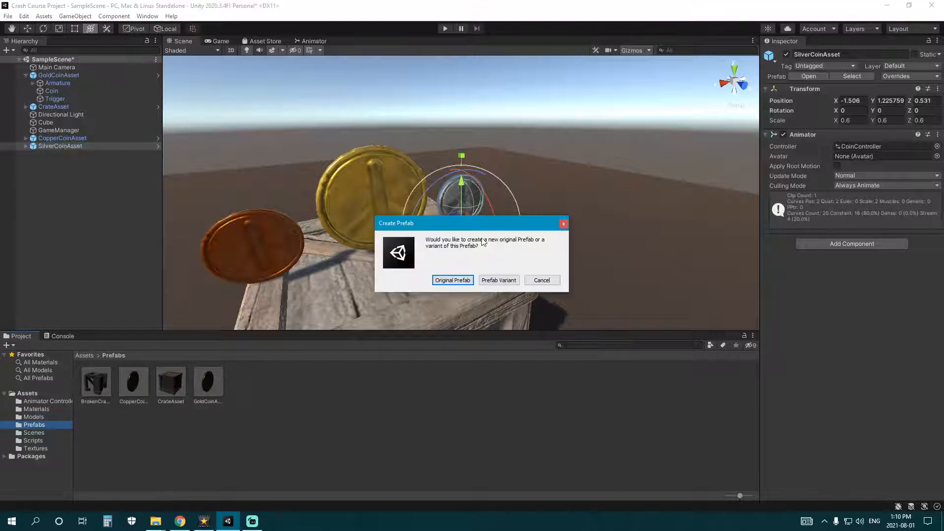
left_click(459, 279)
Open the SilverCoinAsset prefab for editing and set its X position to 0.
double_click(245, 384)
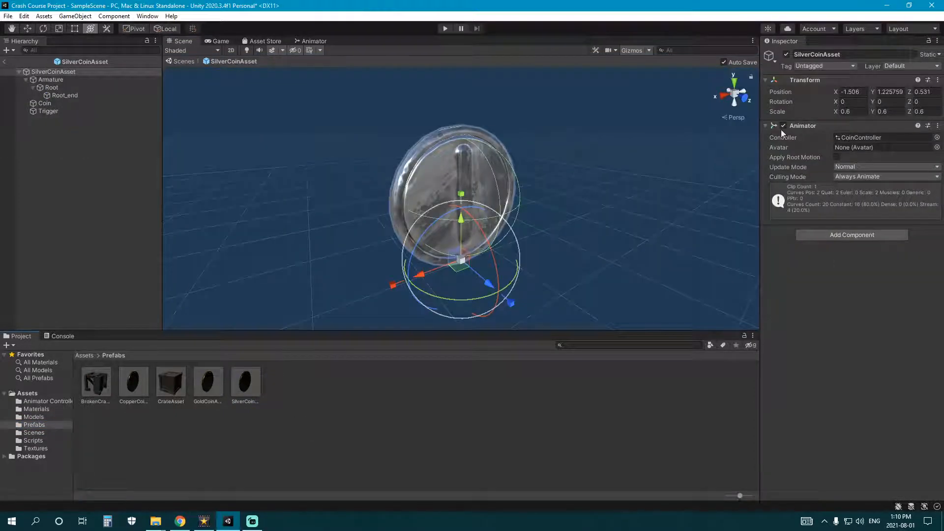
left_click(850, 92)
type("0")
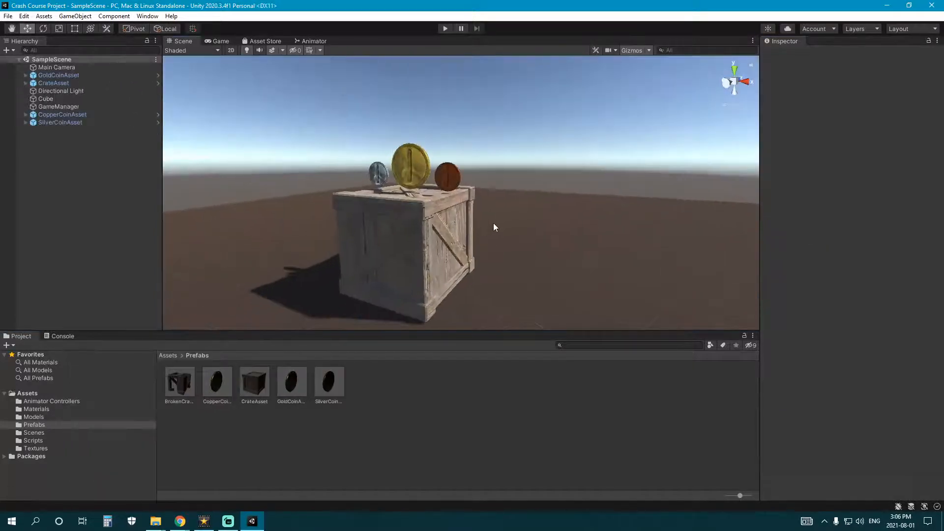
left_click_drag(493, 223, 450, 236, "alt")
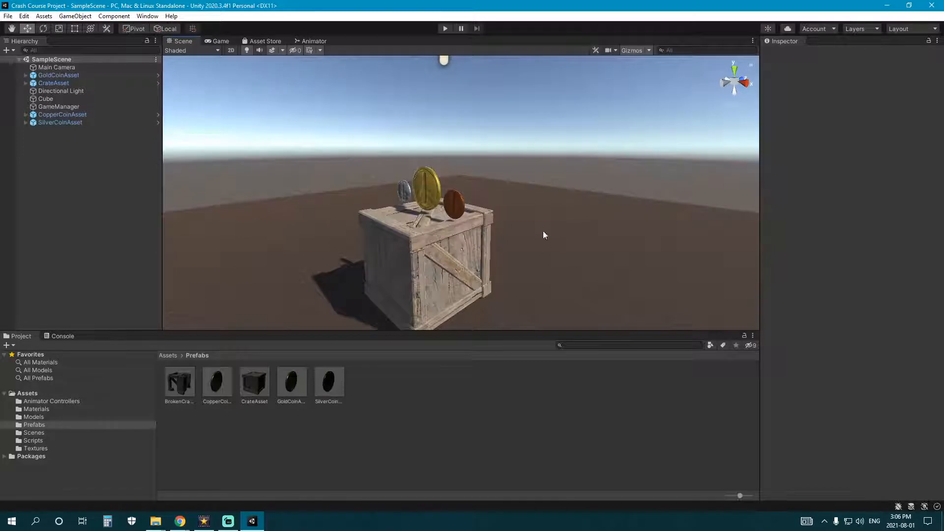
left_click_drag(530, 259, 509, 240, "alt")
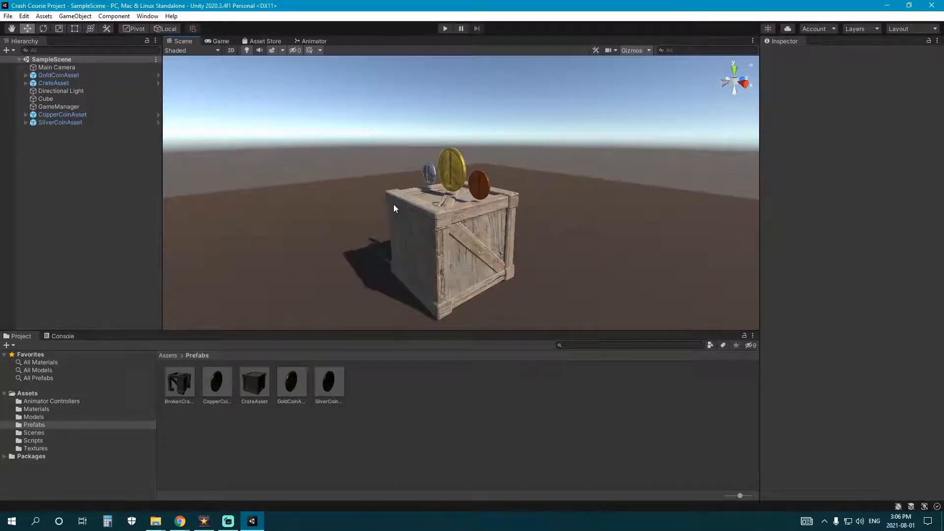
left_click_drag(427, 225, 415, 232, "alt")
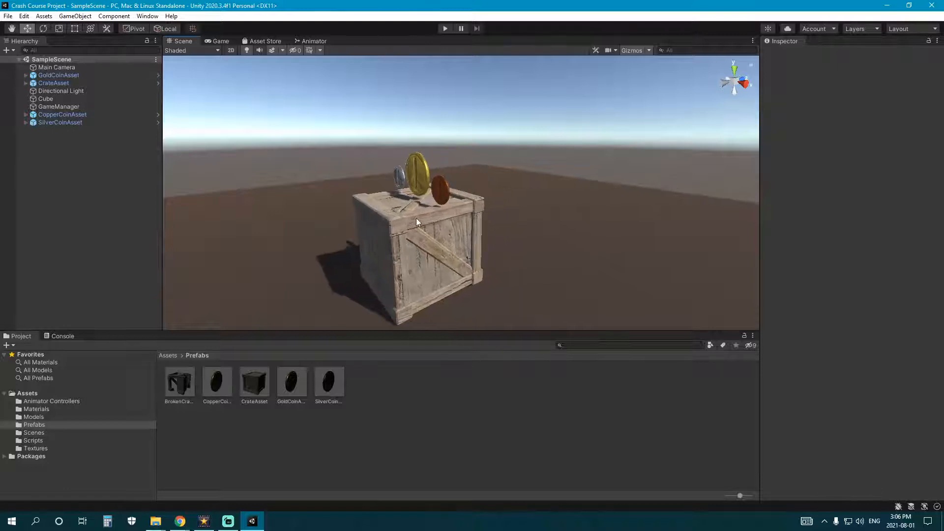
left_click(406, 227)
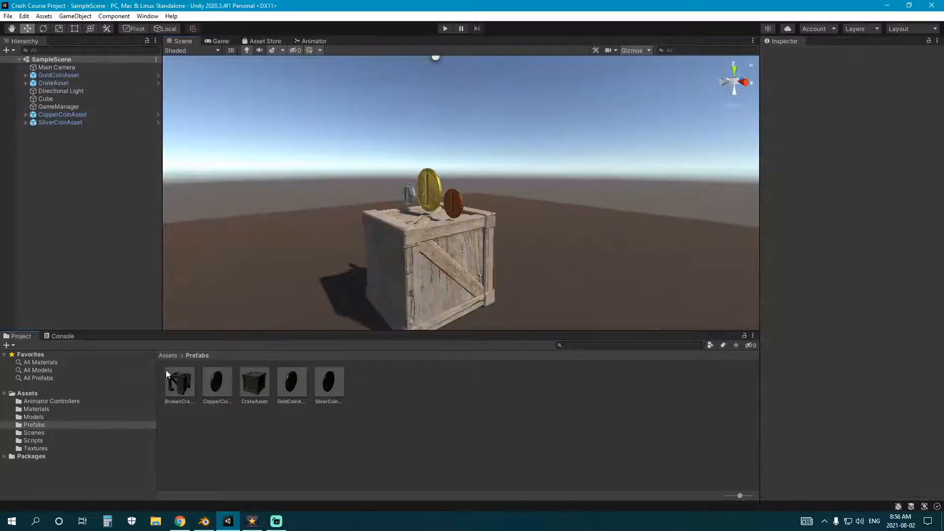
Show the wood plank albedo texture from the project's Textures folder in File Explorer.
left_click(63, 450)
left_click(303, 445)
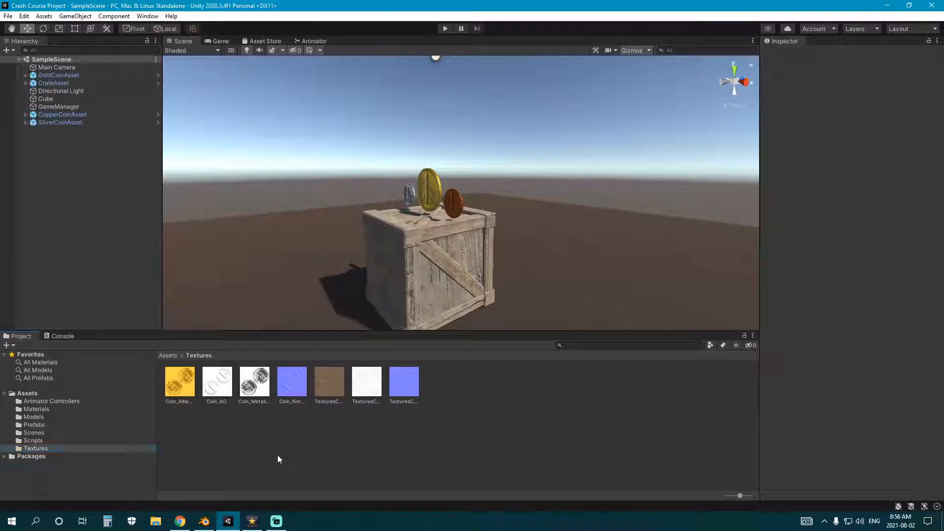
left_click(329, 390)
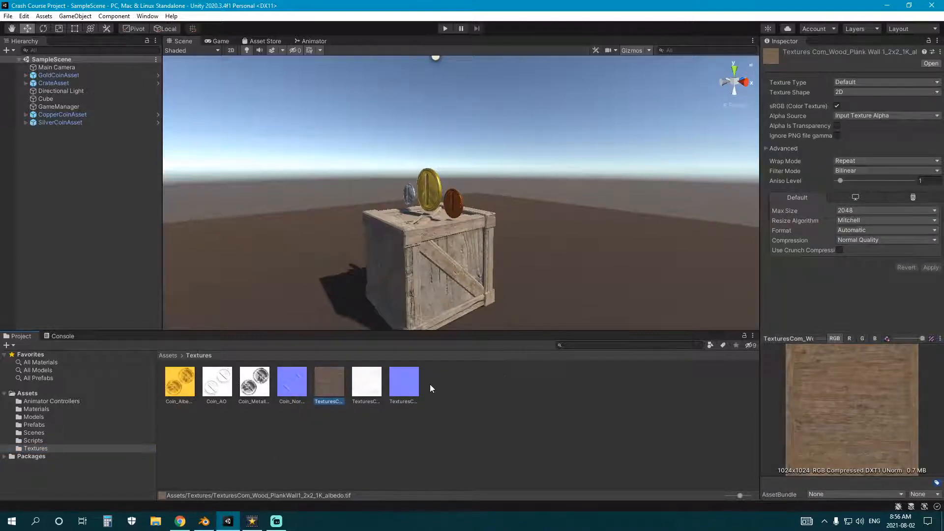
right_click(333, 391)
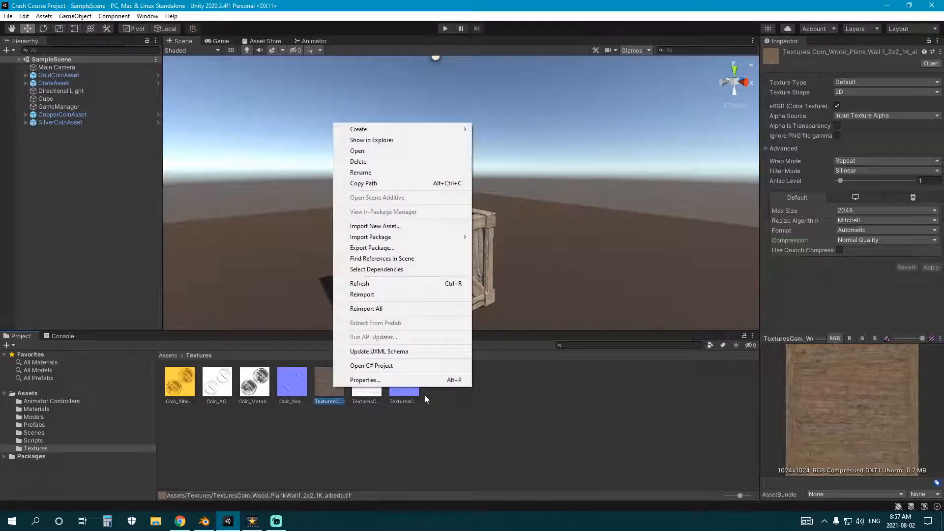
left_click(408, 141)
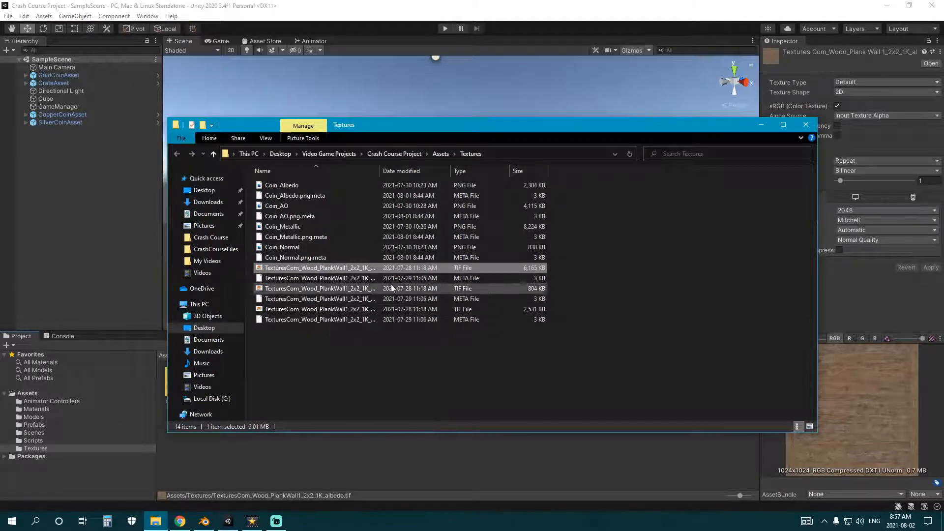
Duplicate the wood plank albedo TIF file within the Textures folder.
right_click(309, 267)
key("Escape")
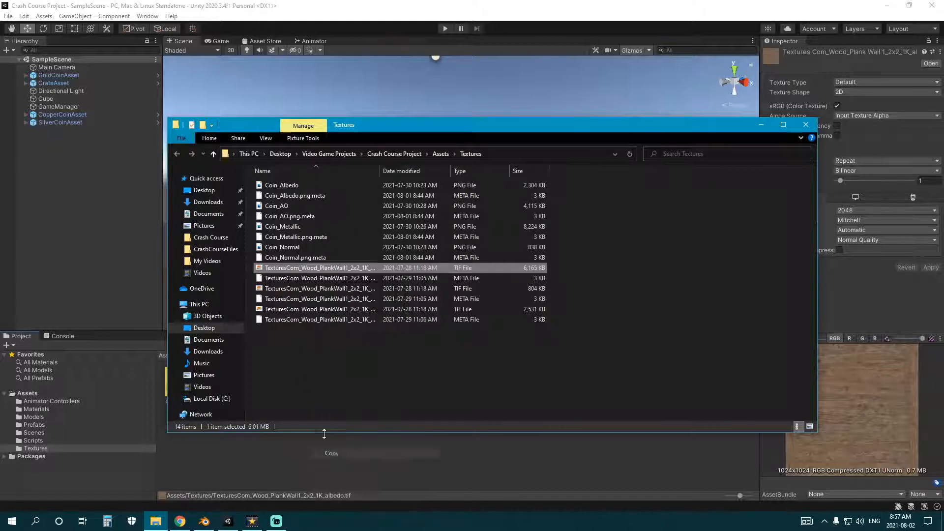
left_click(302, 347)
right_click(301, 346)
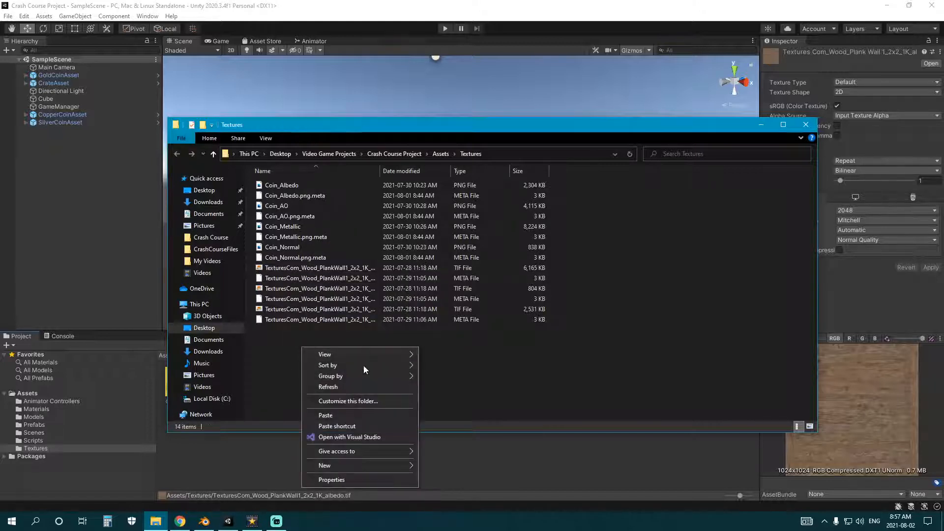
left_click(340, 416)
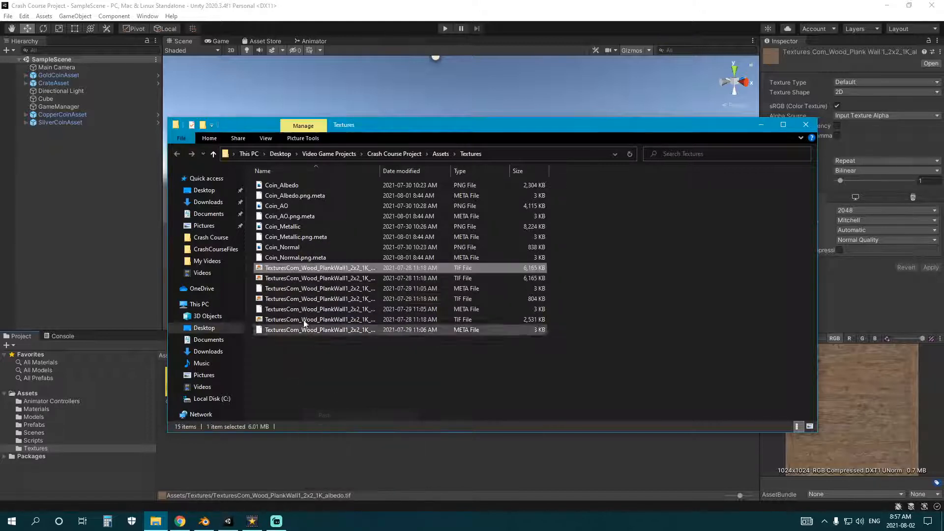
Show the texture files as large thumbnails and add the prefix TNT_ to the copied wood albedo file's name.
left_click(268, 140)
left_click(348, 152)
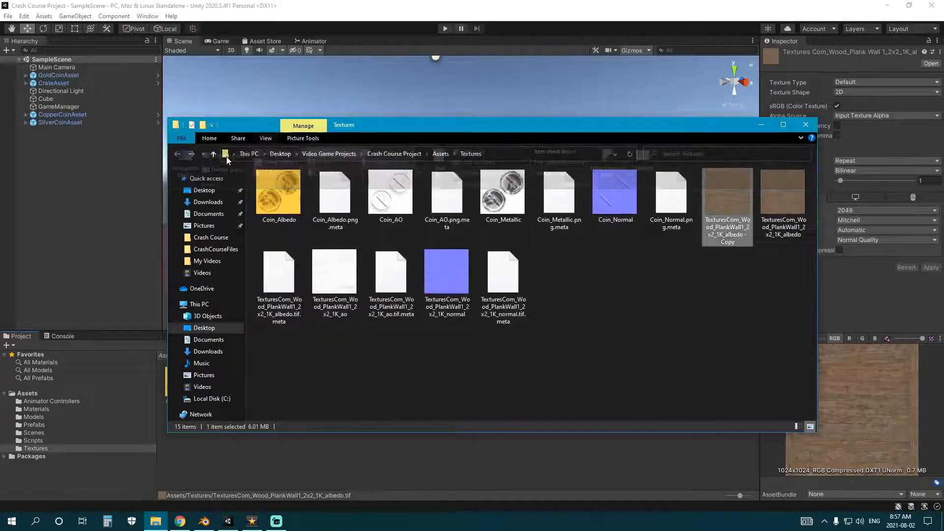
left_click(718, 226)
left_click(713, 221)
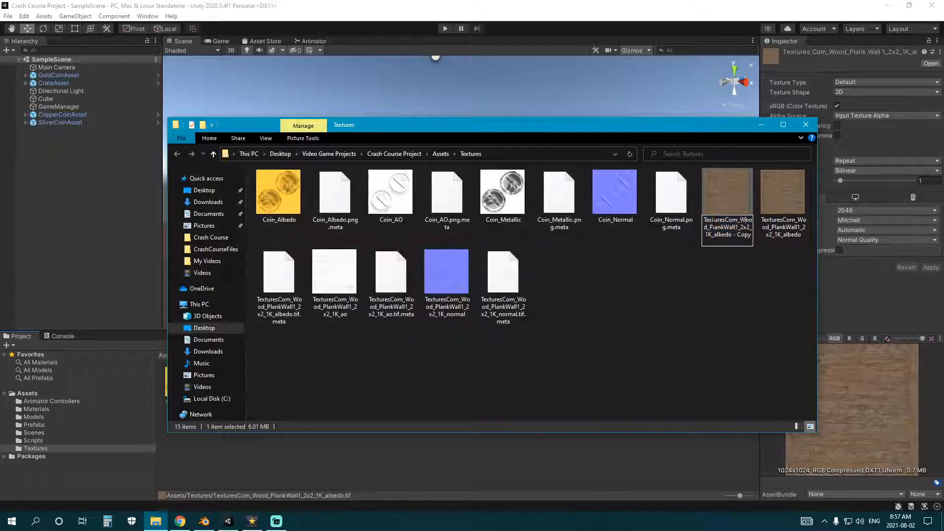
type("TNT_")
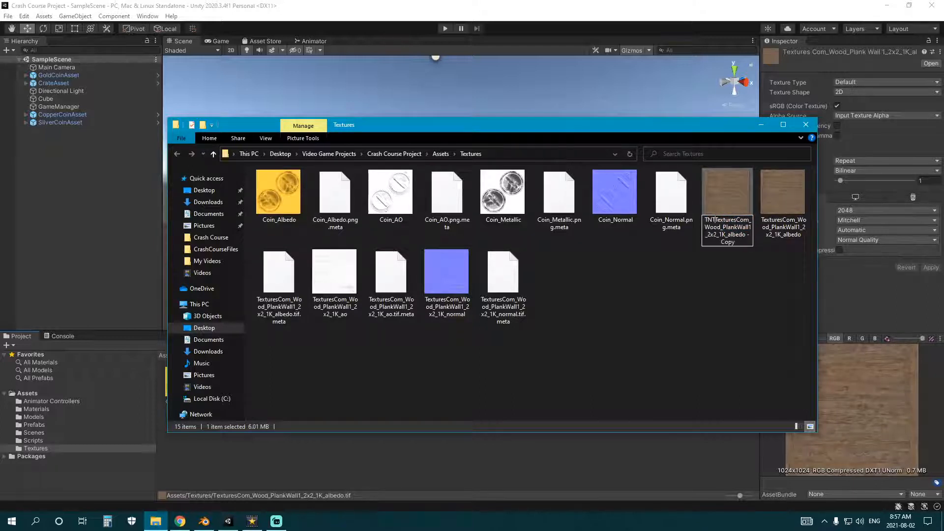
key("Return")
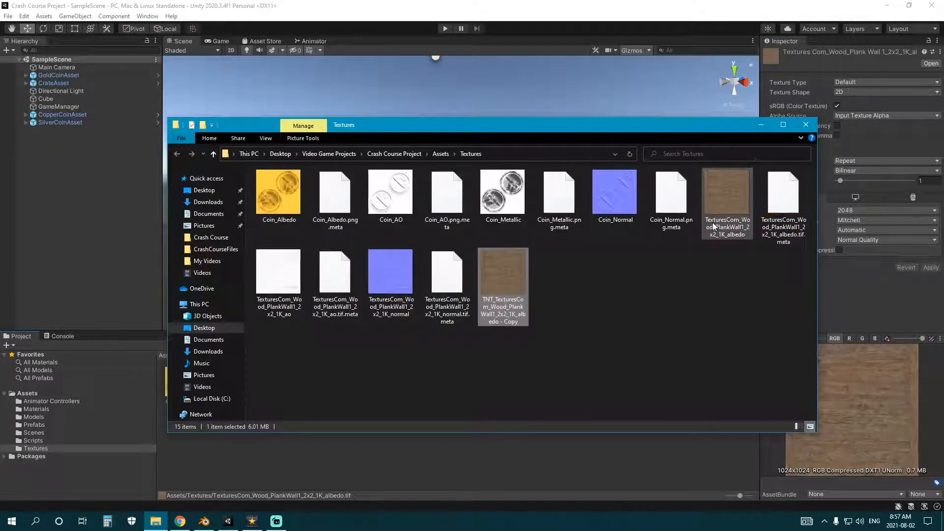
left_click(547, 279)
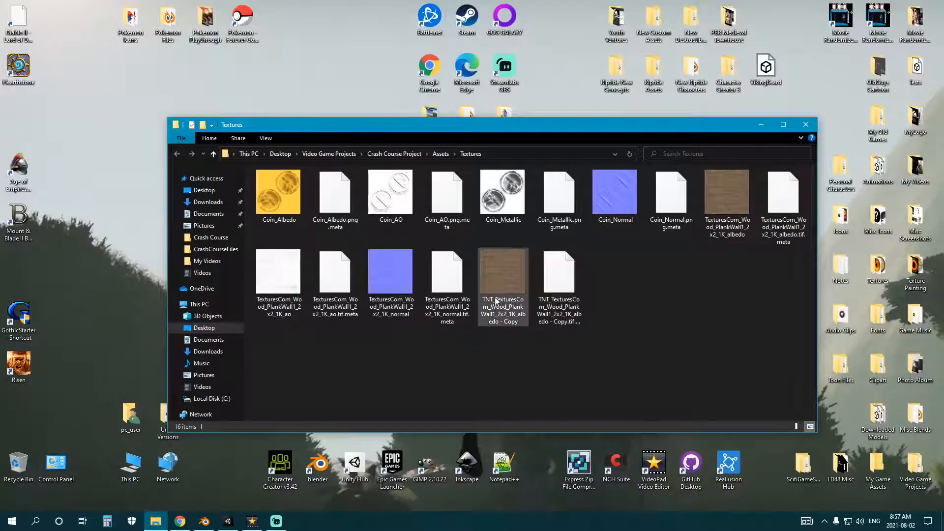
Switch to Blender with the CrateAsset file and select the WoodenCrate_LOD0 object.
left_click(205, 522)
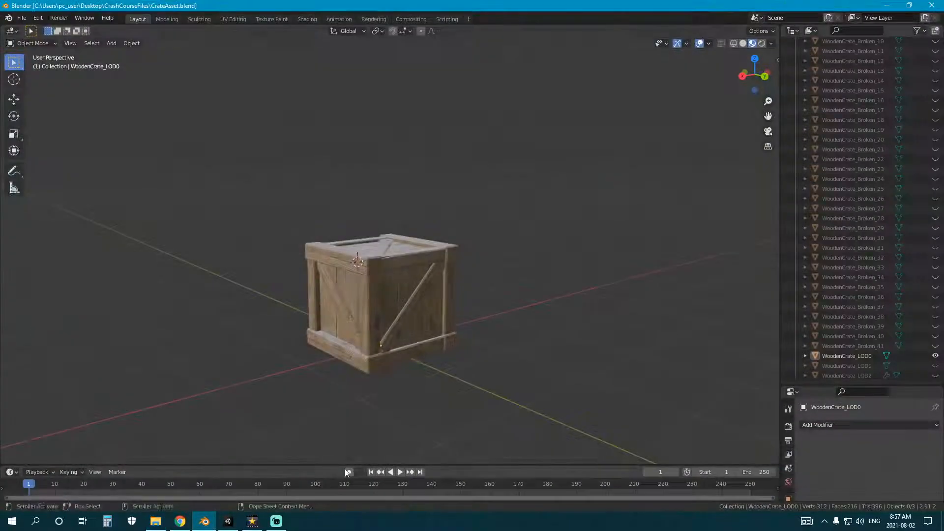
left_click(451, 276)
middle_click_drag(453, 274, 472, 273)
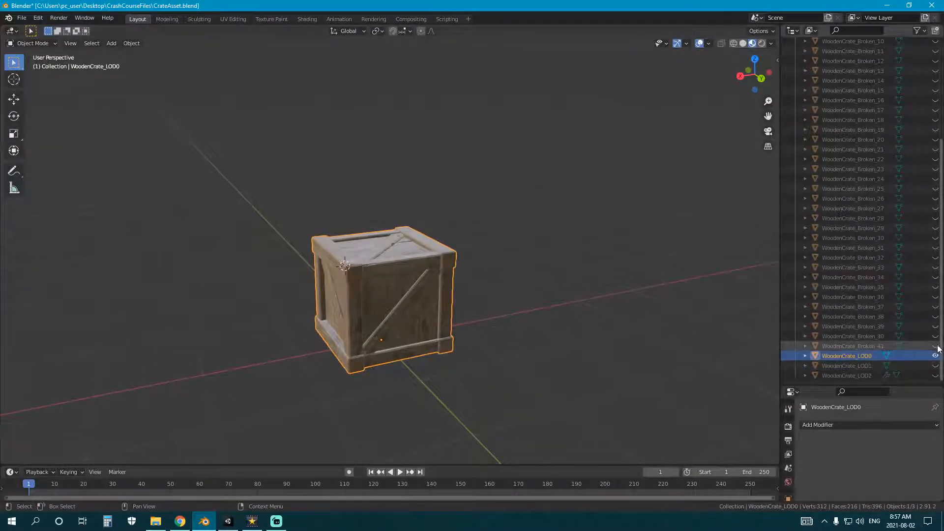
left_click(918, 346)
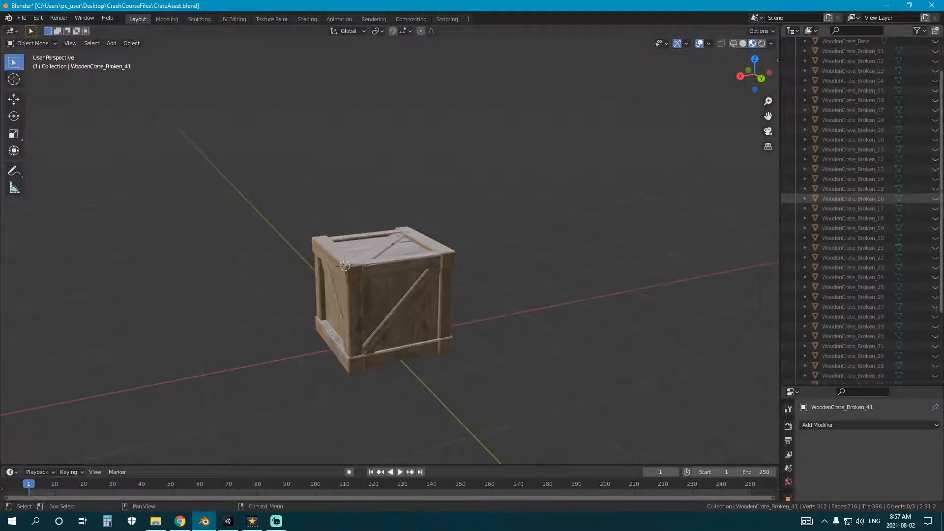
scroll(576, 247, "down", 4)
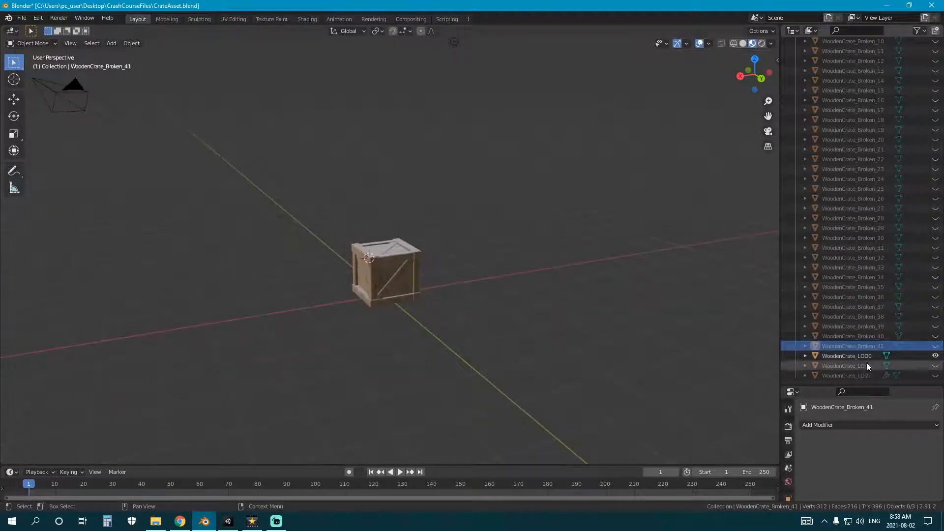
left_click(907, 355)
scroll(459, 234, "up", 3)
middle_click_drag(459, 234, 374, 231)
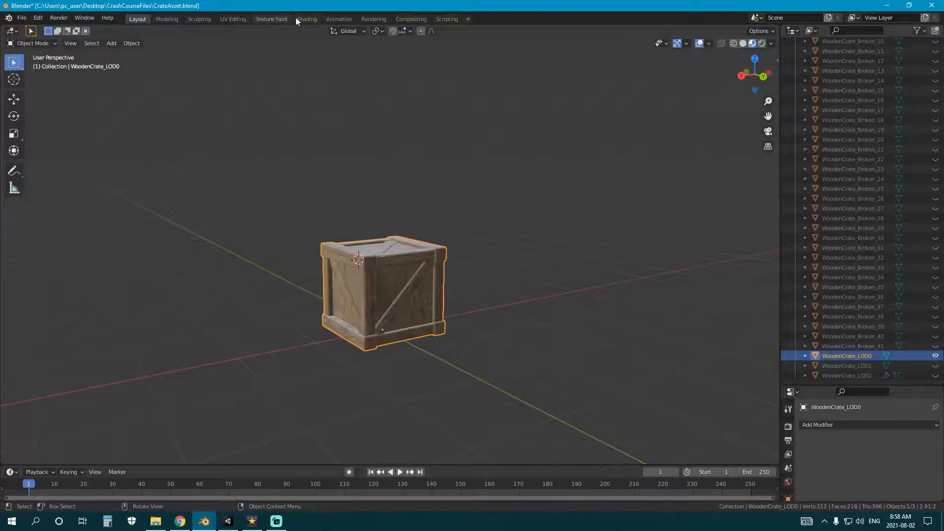
Replace the crate material's base colour image with TNT_TexturesCom_Wood_PlankWall1_2x2_1K_albedo - Copy.tif from the project's Assets/Textures folder.
left_click(304, 20)
left_click(353, 340)
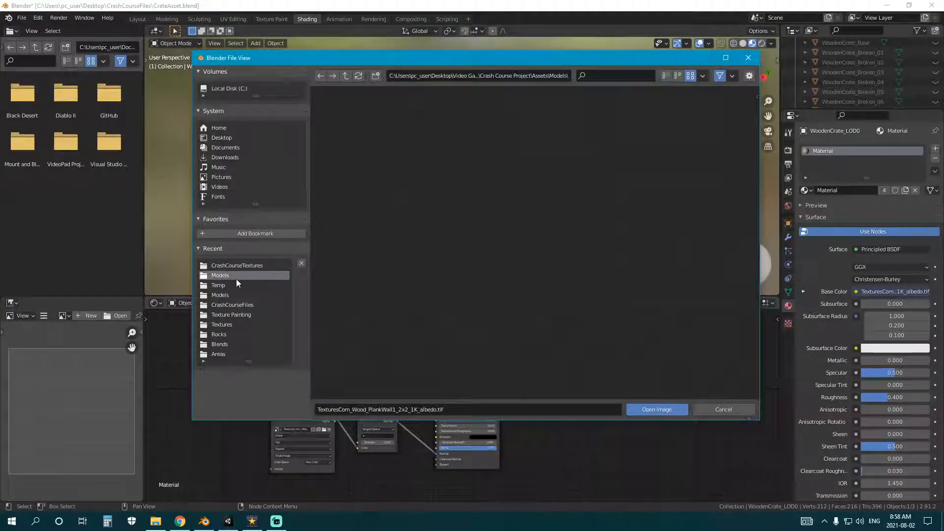
left_click(346, 75)
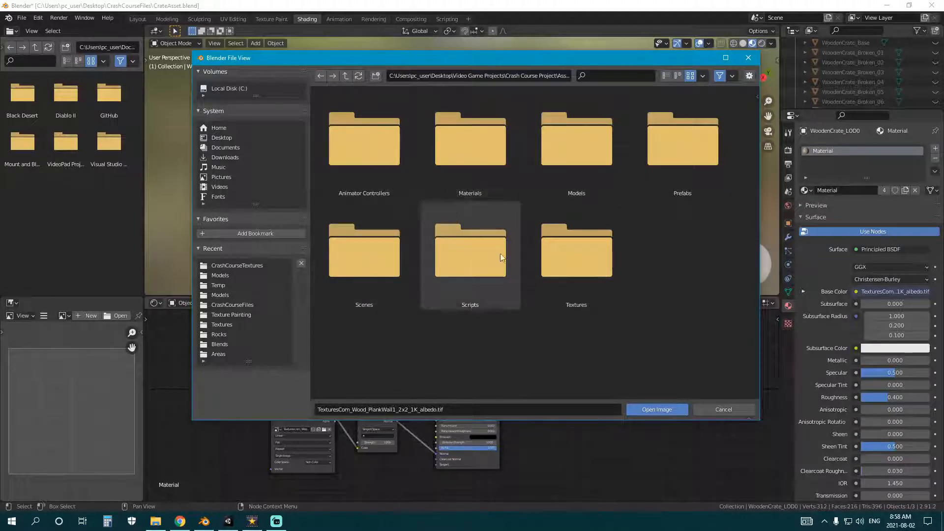
left_click(581, 243)
double_click(659, 278)
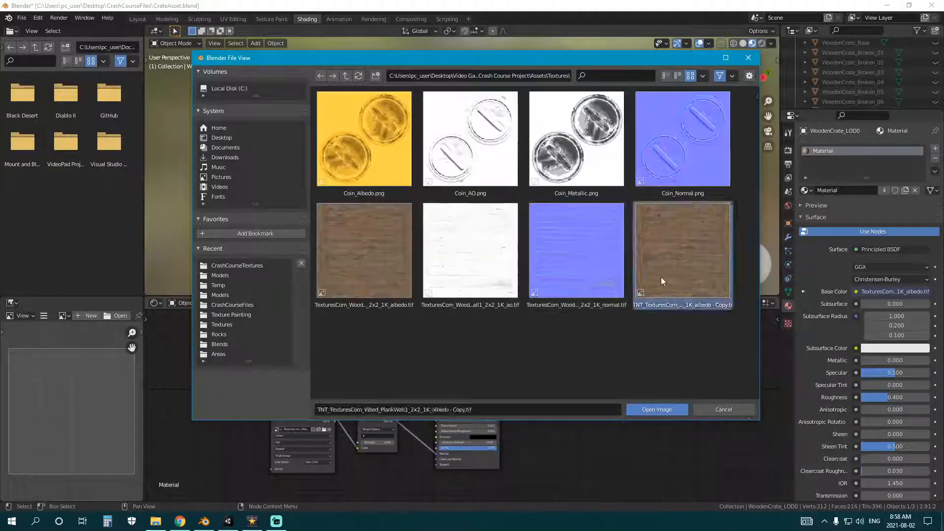
Start texture painting the crate's TNT_ albedo image and set the draw brush's blend mode to Color.
left_click(272, 18)
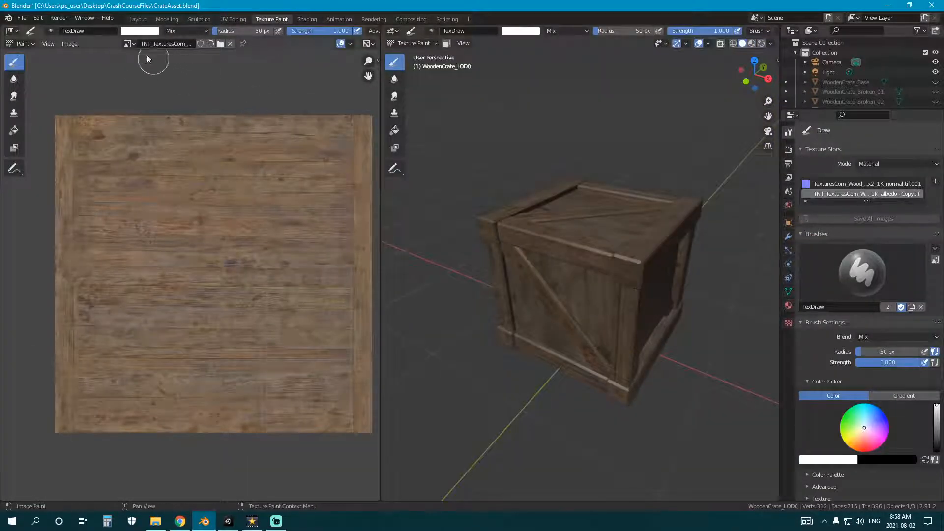
scroll(196, 230, "down", 1)
middle_click_drag(209, 224, 192, 226)
scroll(206, 224, "up", 1)
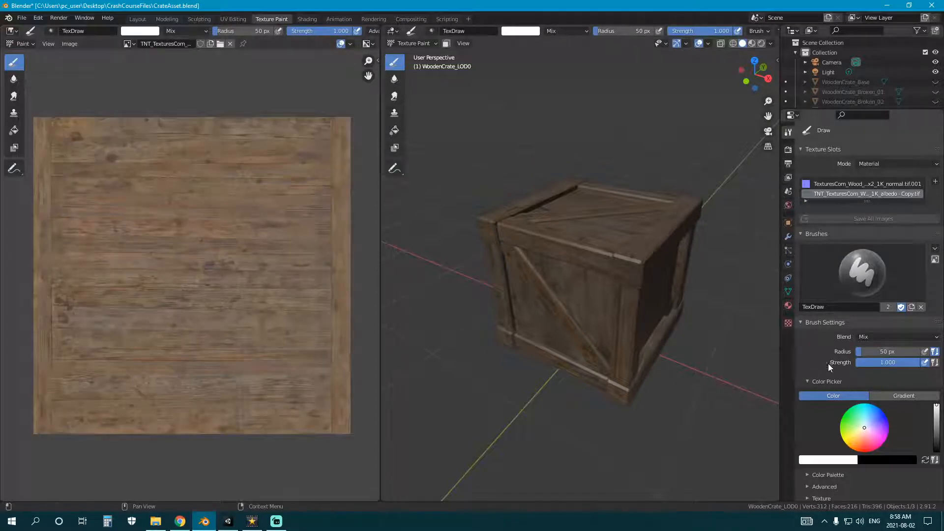
scroll(828, 364, "down", 1)
left_click(863, 317)
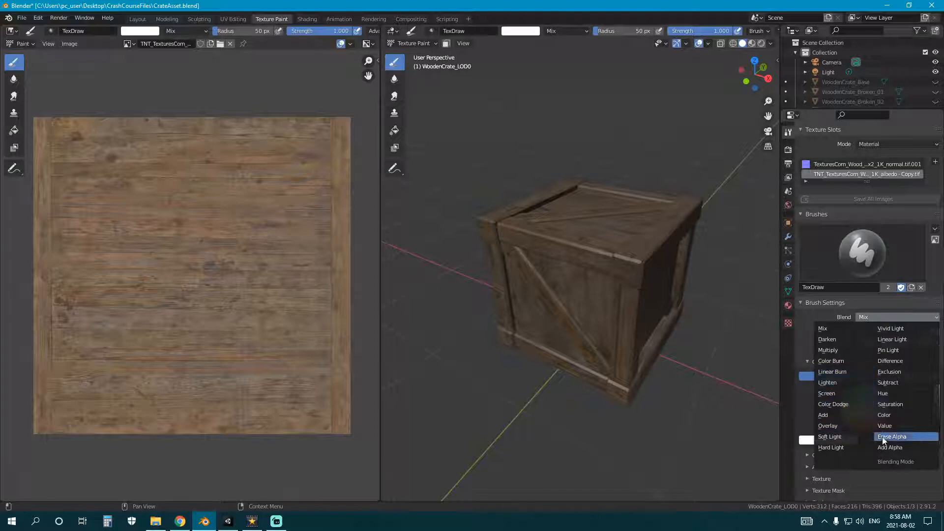
left_click(888, 415)
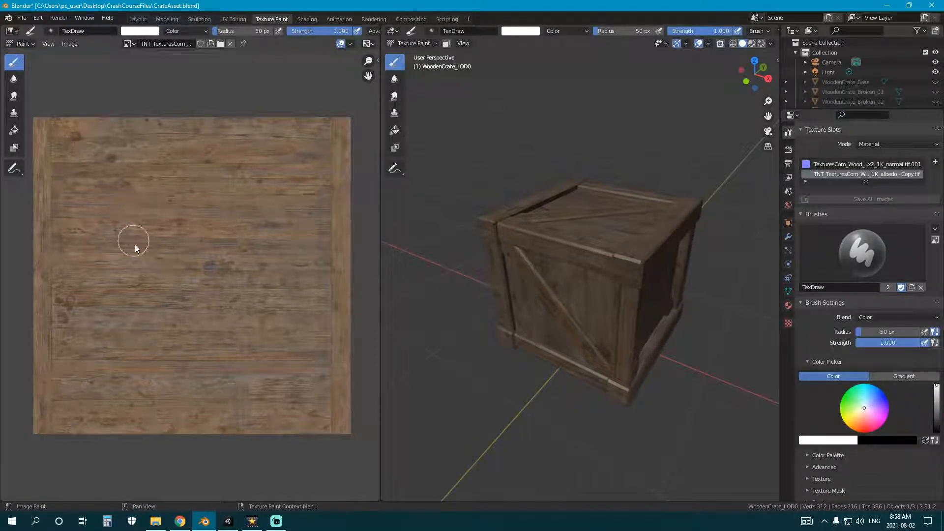
scroll(261, 302, "down", 1)
scroll(258, 298, "up", 1)
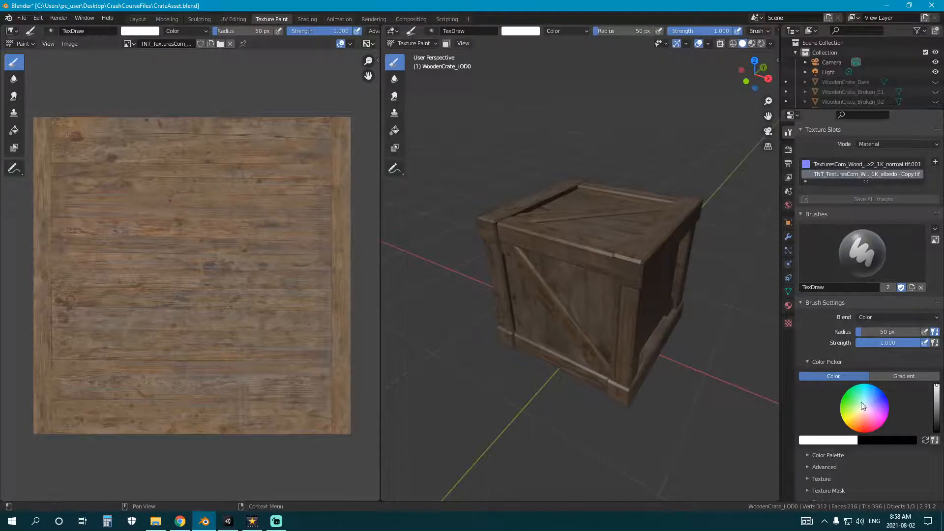
Set the draw brush's colour to a slightly darkened, saturated red.
left_click(865, 417)
left_click_drag(865, 417, 861, 426)
left_click_drag(937, 386, 936, 402)
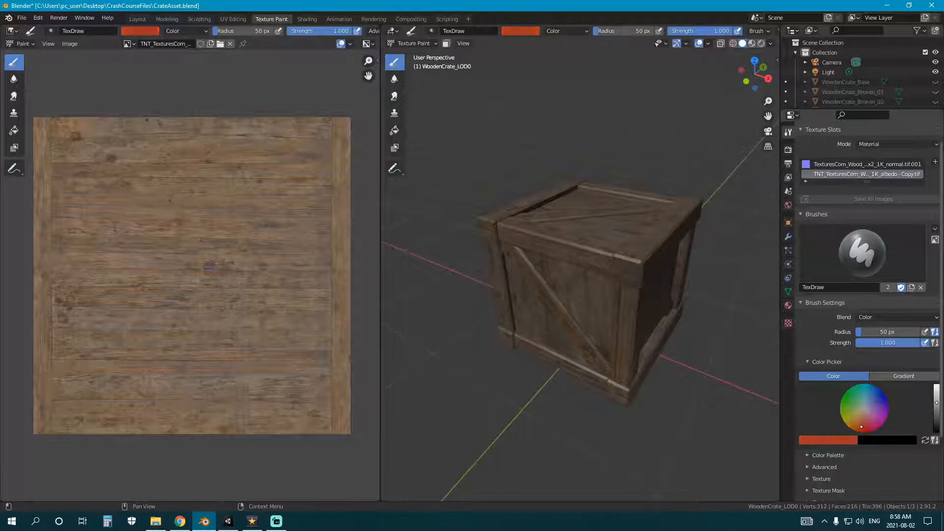
left_click_drag(861, 426, 864, 428)
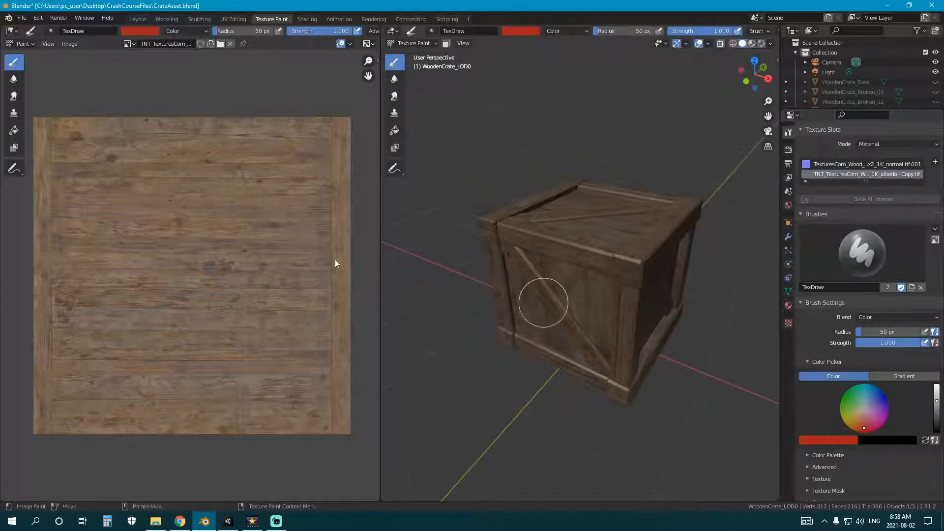
Enlarge the draw brush's radius to 500 px over the albedo image.
key("f")
left_click(182, 272)
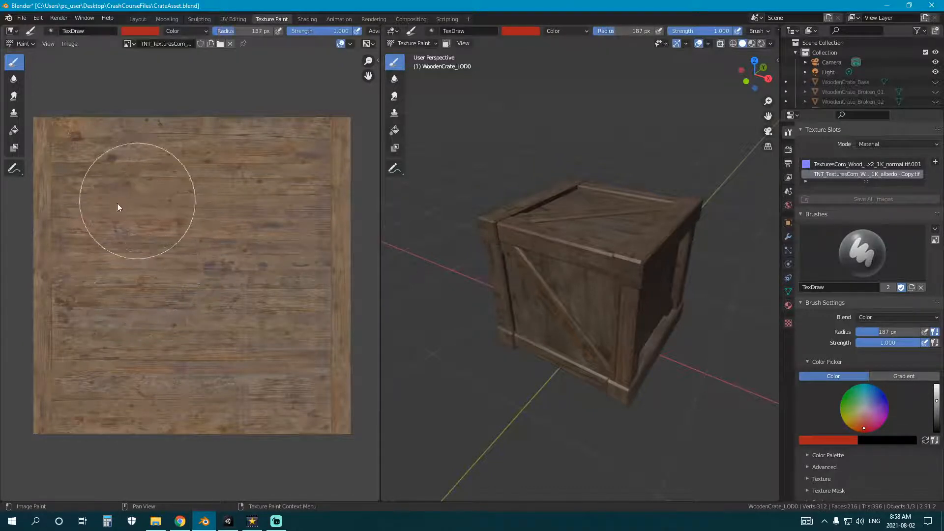
key("f")
left_click(172, 207)
key("f")
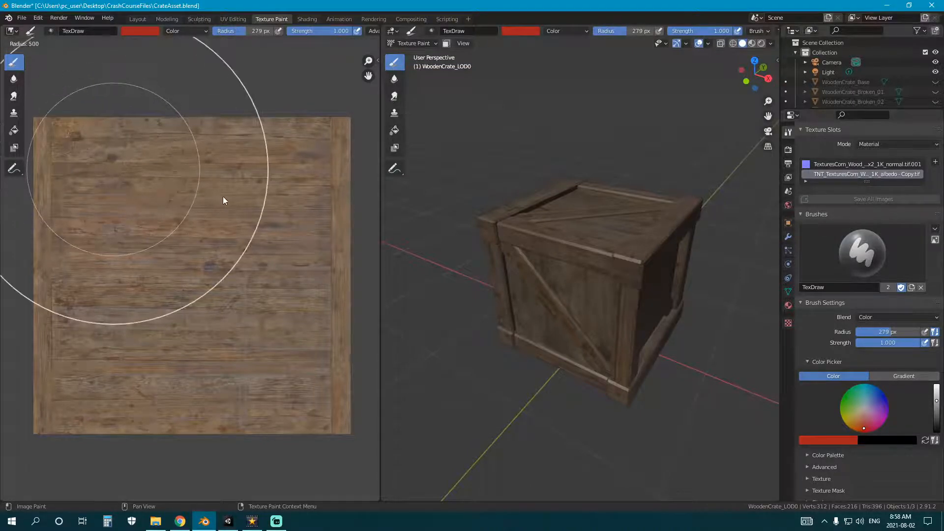
left_click(224, 200)
Undo a red test stroke, shift the brush colour to orange-red and paint over the entire TNT_ albedo texture.
left_click_drag(63, 141, 78, 194)
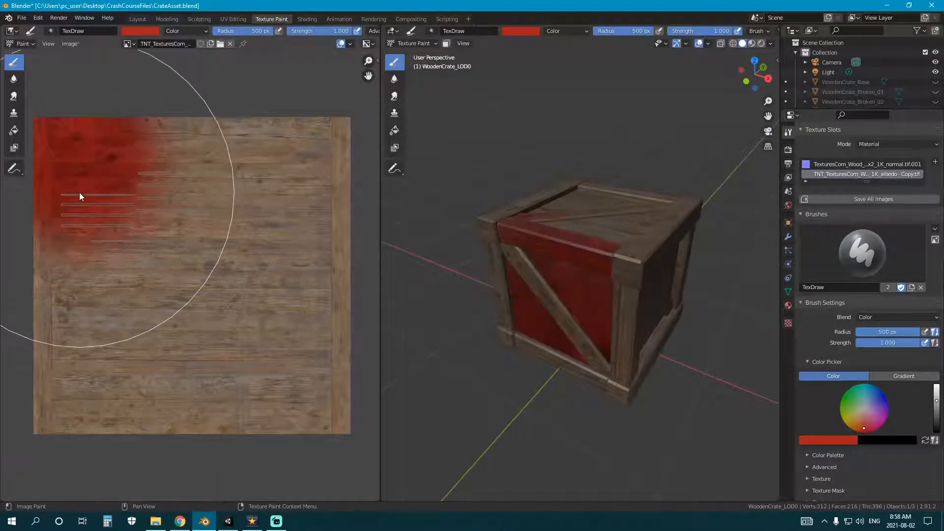
key("ctrl+z")
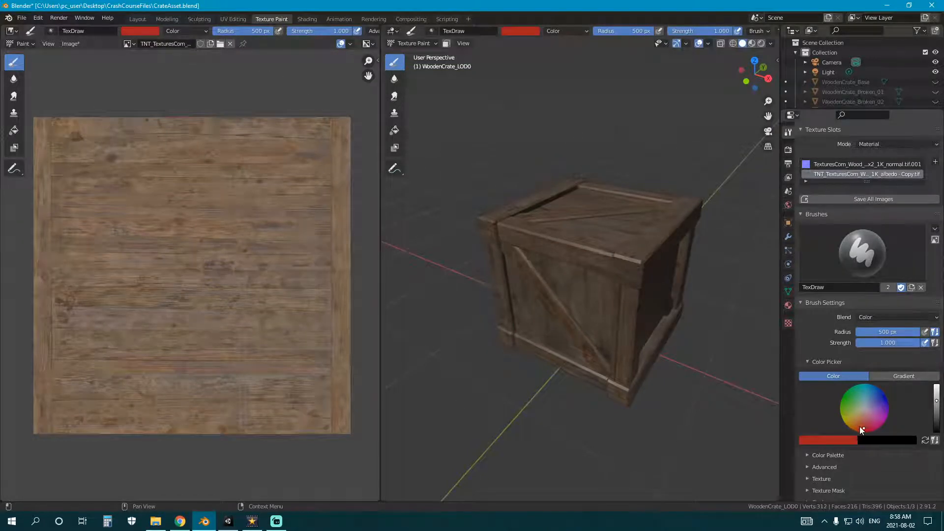
left_click_drag(859, 426, 861, 425)
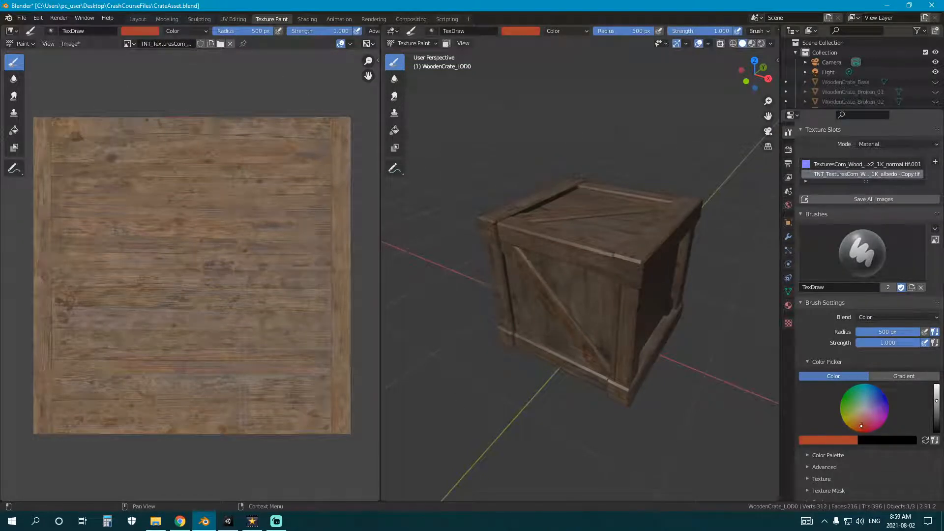
mouse_move(100, 171)
left_mouse_down()
mouse_move(79, 387)
mouse_move(287, 381)
mouse_move(338, 361)
mouse_move(328, 143)
mouse_move(164, 143)
mouse_move(197, 194)
mouse_move(162, 364)
mouse_move(138, 403)
left_mouse_up()
mouse_move(580, 275)
middle_mouse_down()
mouse_move(691, 242)
mouse_move(609, 219)
mouse_move(640, 242)
mouse_move(631, 267)
mouse_move(489, 233)
mouse_move(613, 243)
mouse_move(636, 269)
mouse_move(624, 275)
middle_mouse_up()
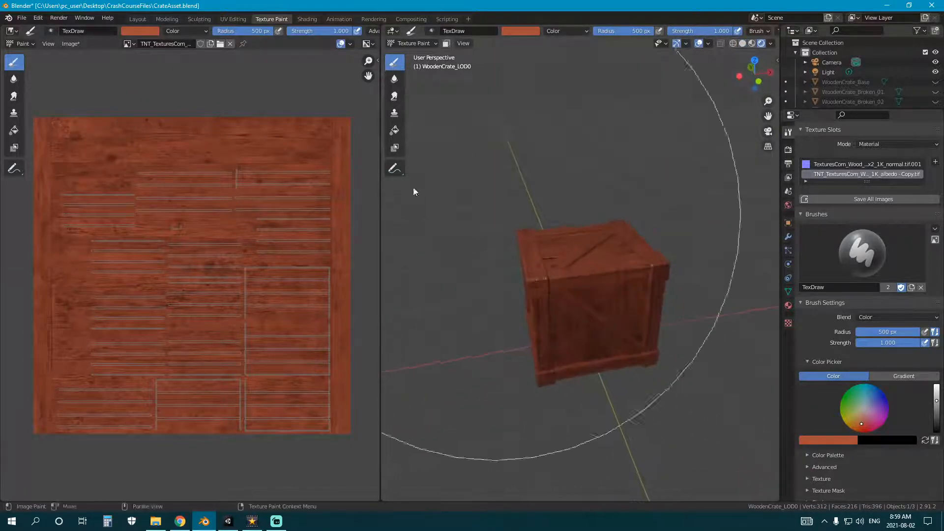
Save the painted image over TNT_TexturesCom_Wood_PlankWall1_2x2_1K_albedo - Copy.tif in the project's Textures folder.
left_click(77, 44)
left_click(106, 133)
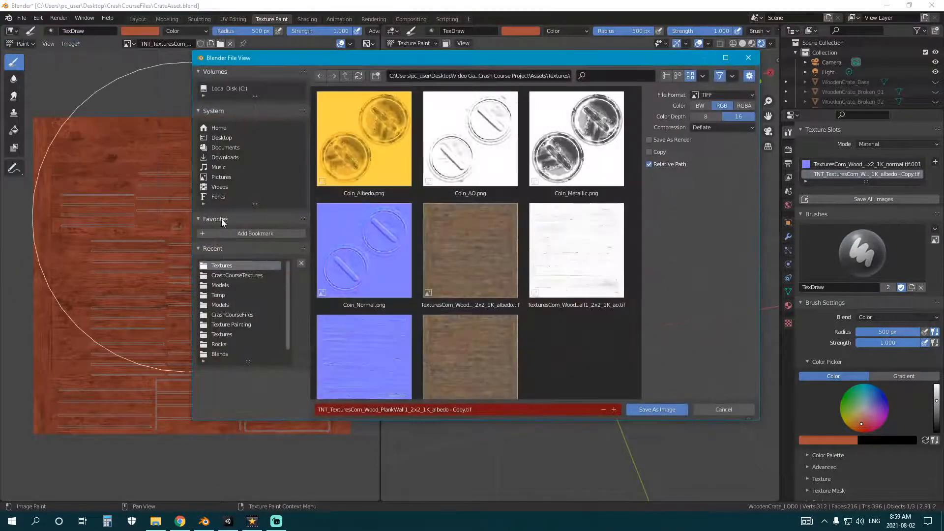
scroll(499, 288, "down", 1)
left_click(453, 330)
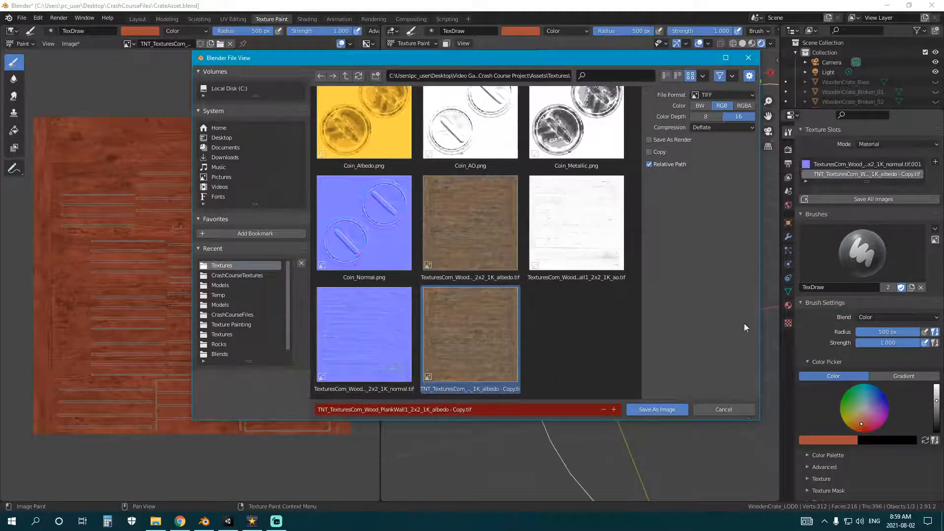
left_click(657, 409)
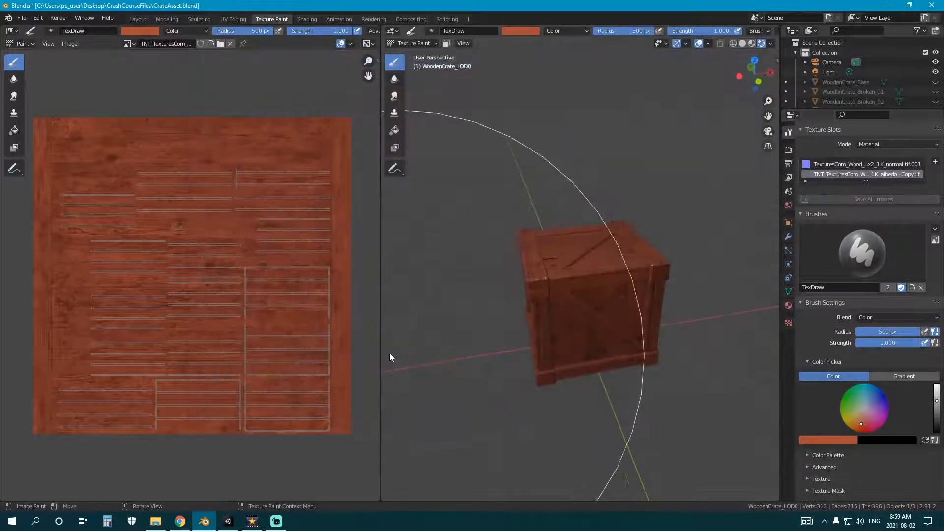
mouse_move(537, 306)
middle_mouse_down()
mouse_move(557, 310)
mouse_move(574, 291)
mouse_move(564, 308)
mouse_move(611, 300)
middle_mouse_up()
mouse_move(513, 320)
middle_mouse_down()
mouse_move(517, 307)
mouse_move(589, 318)
mouse_move(556, 327)
mouse_move(566, 340)
middle_mouse_up()
scroll(550, 315, "down", 3)
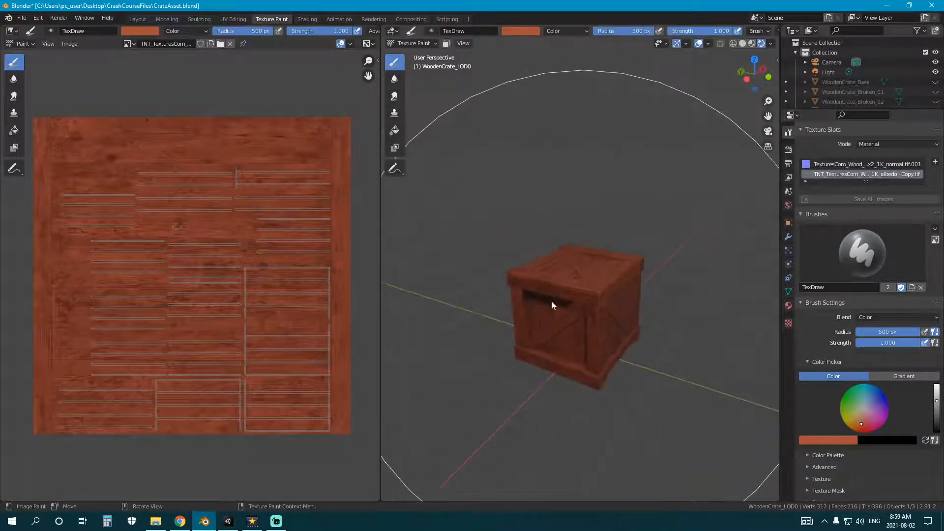
Switch to GIMP and create a new 1024 × 1024 px image.
left_click(886, 6)
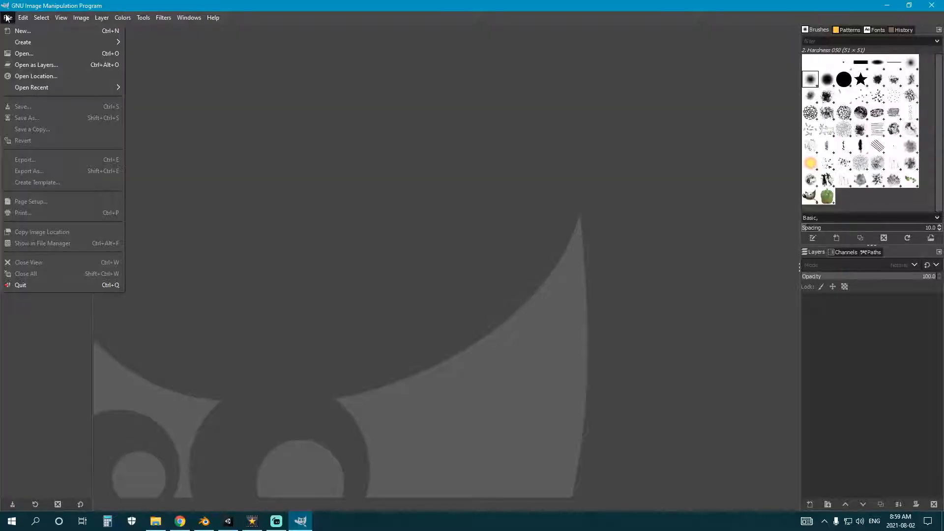
left_click(24, 31)
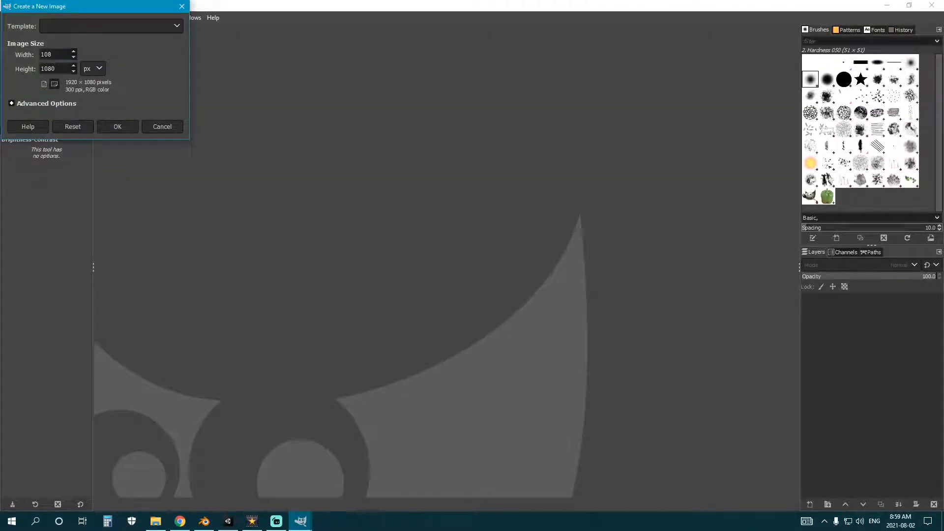
key("Tab")
left_click(131, 128)
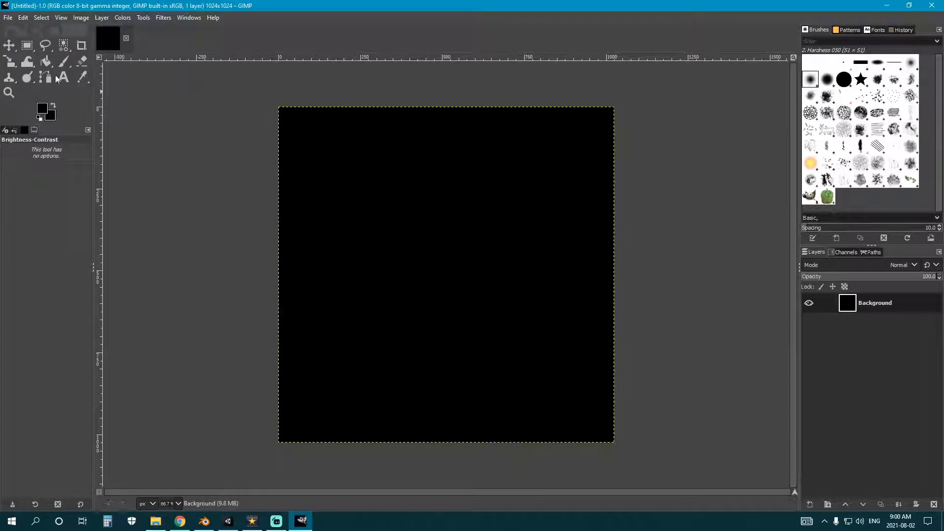
Set the Eraser to size 622, hardness 100 and force 100, and try erasing the black background.
left_click(82, 61)
left_click_drag(29, 199, 75, 195)
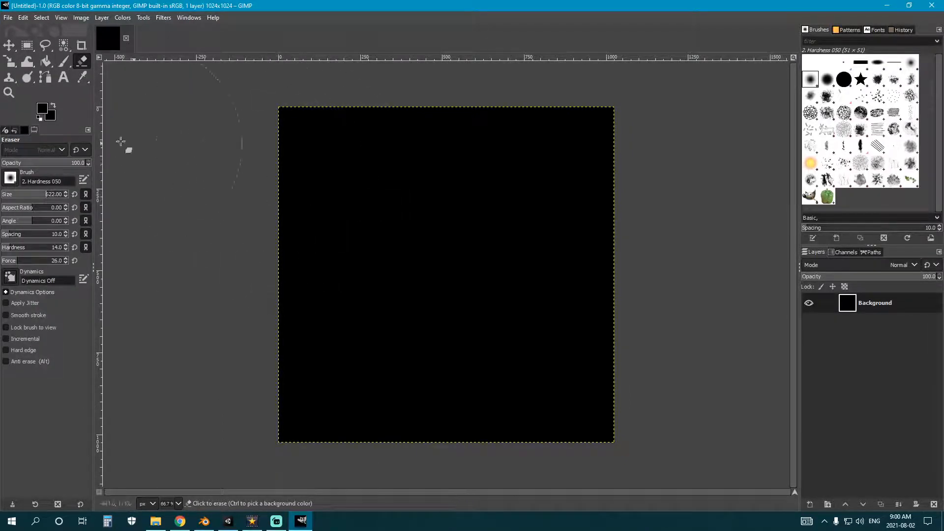
left_click(86, 247)
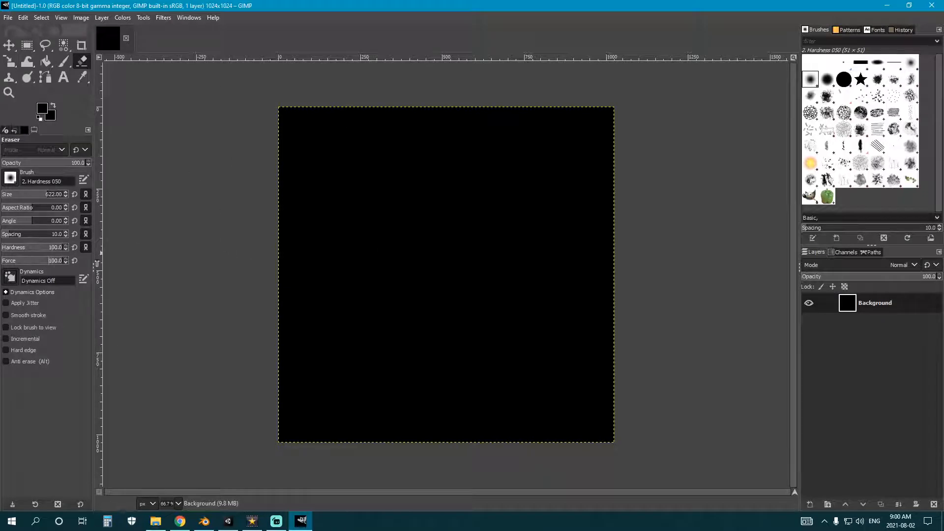
left_click_drag(311, 171, 372, 183)
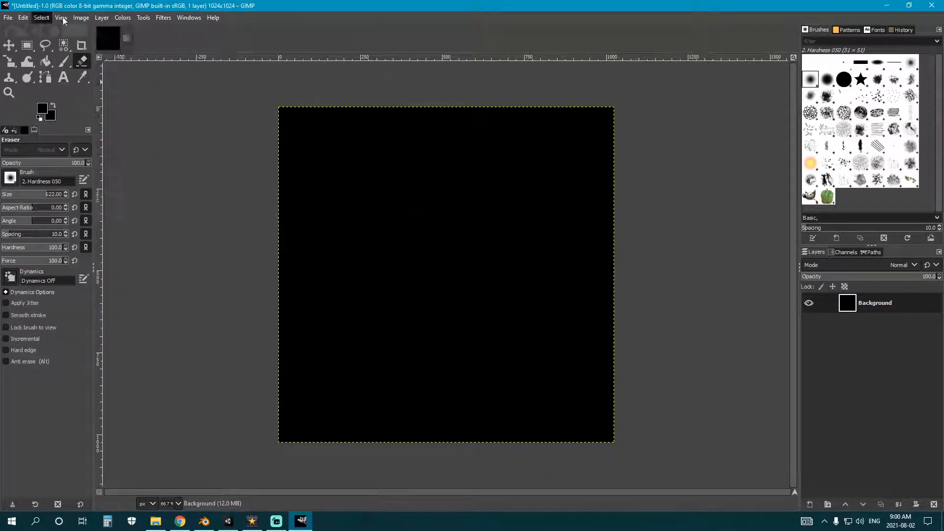
Add an alpha channel to the Background layer and erase all of its black fill.
left_click(101, 18)
mouse_move(146, 129)
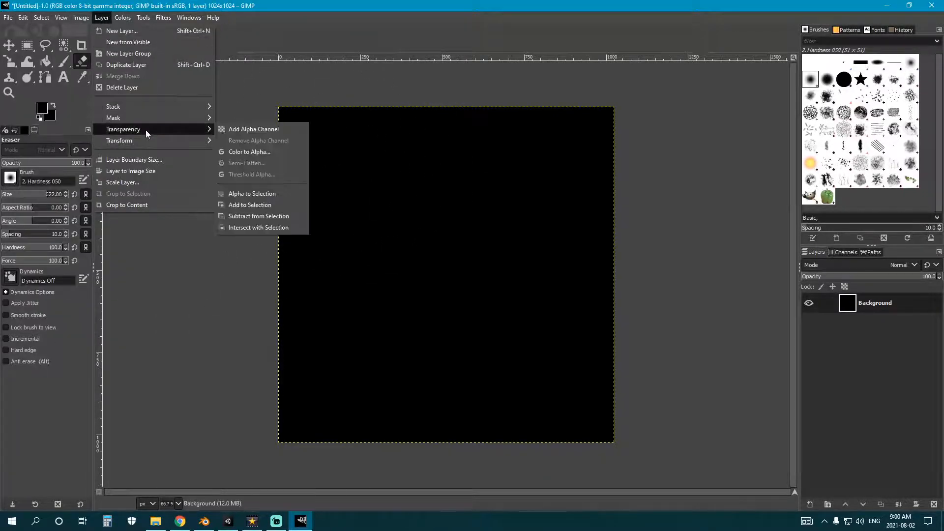
left_click(242, 133)
mouse_move(264, 130)
left_mouse_down()
mouse_move(369, 139)
mouse_move(458, 210)
mouse_move(629, 297)
mouse_move(331, 327)
mouse_move(680, 398)
mouse_move(456, 396)
left_mouse_up()
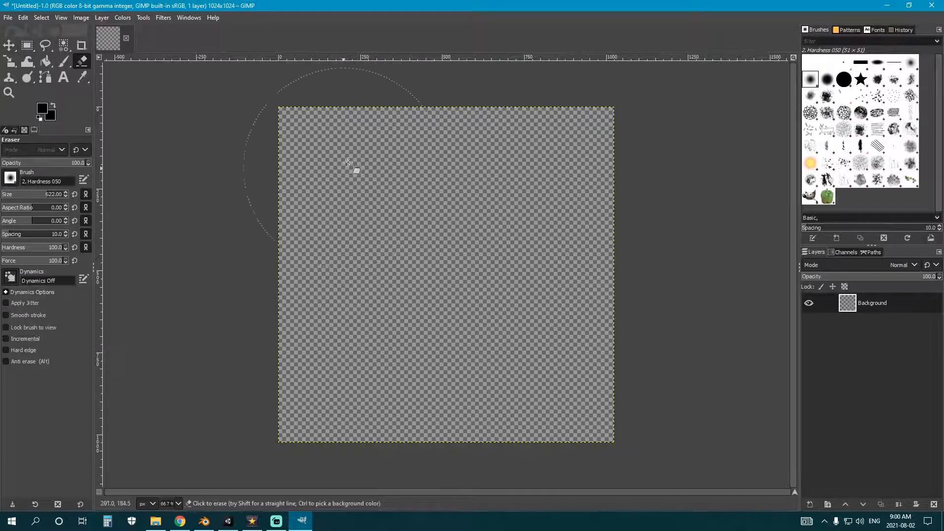
Create a text box across the canvas and enter TNT in white Candara Bold.
left_click(64, 78)
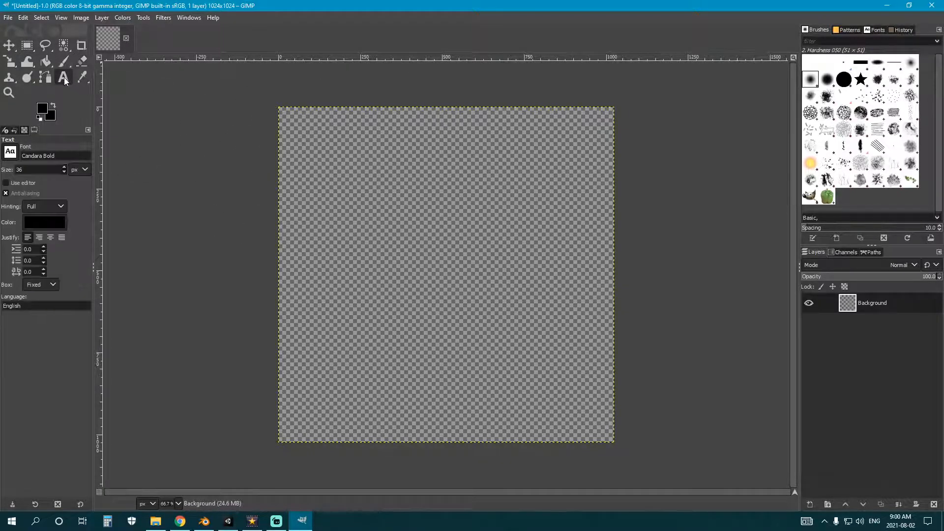
left_click_drag(303, 204, 595, 304)
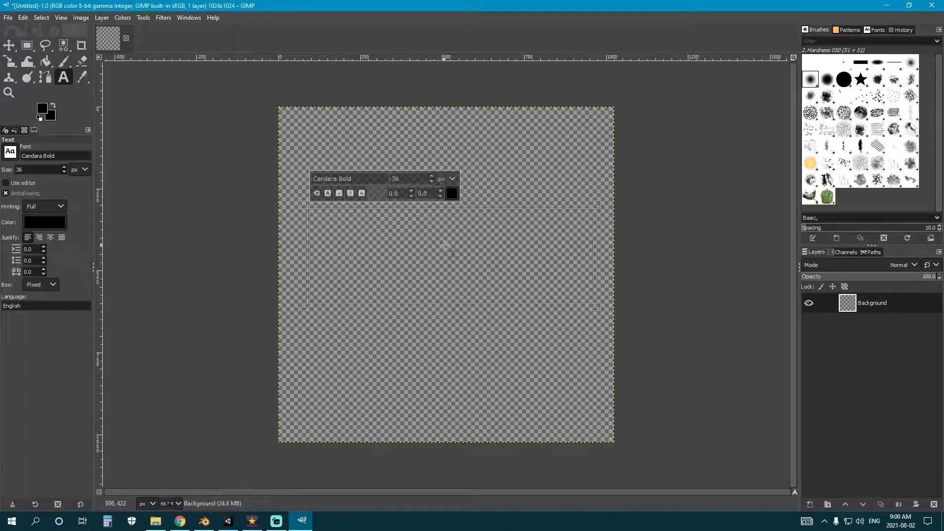
left_click(447, 193)
left_click_drag(386, 172, 360, 141)
left_click(480, 277)
type("TNT")
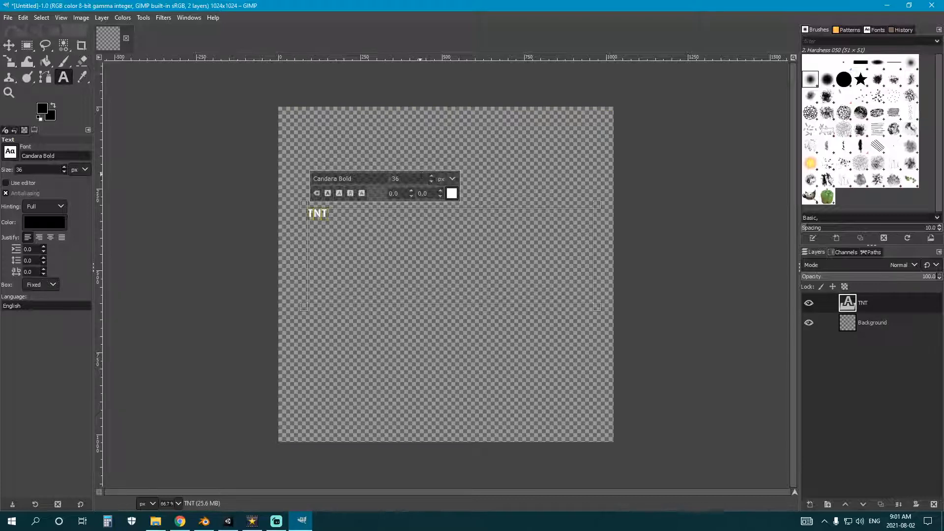
Set the TNT text's size to 400 px and enlarge its text box to fit the letters.
type("300")
key("Return")
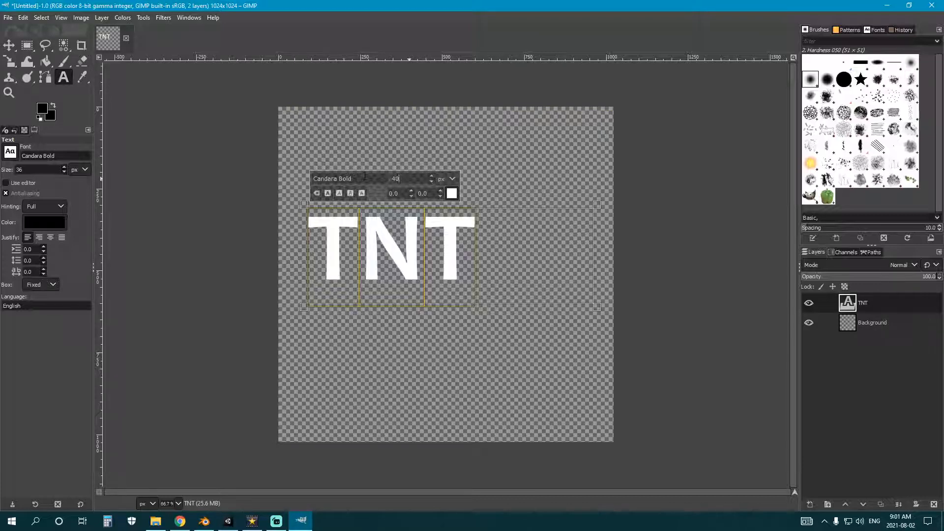
type("0")
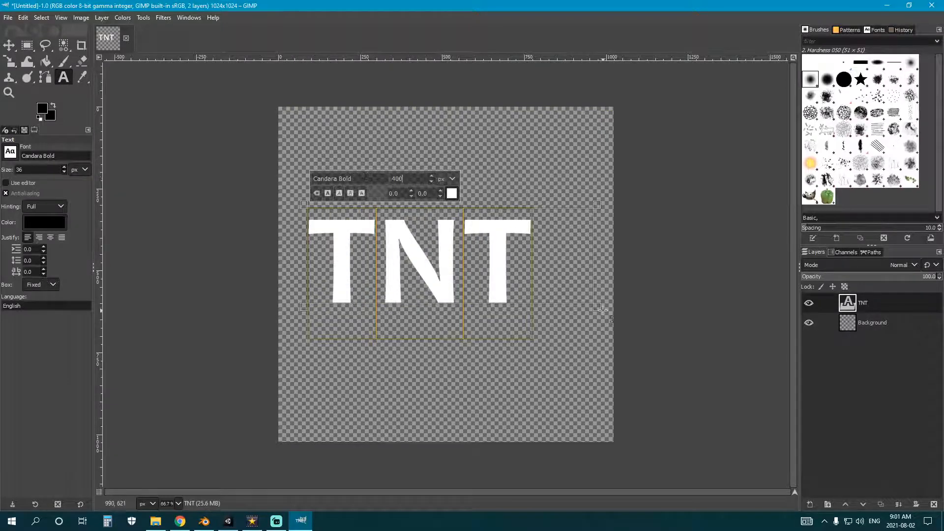
left_click_drag(598, 308, 603, 350)
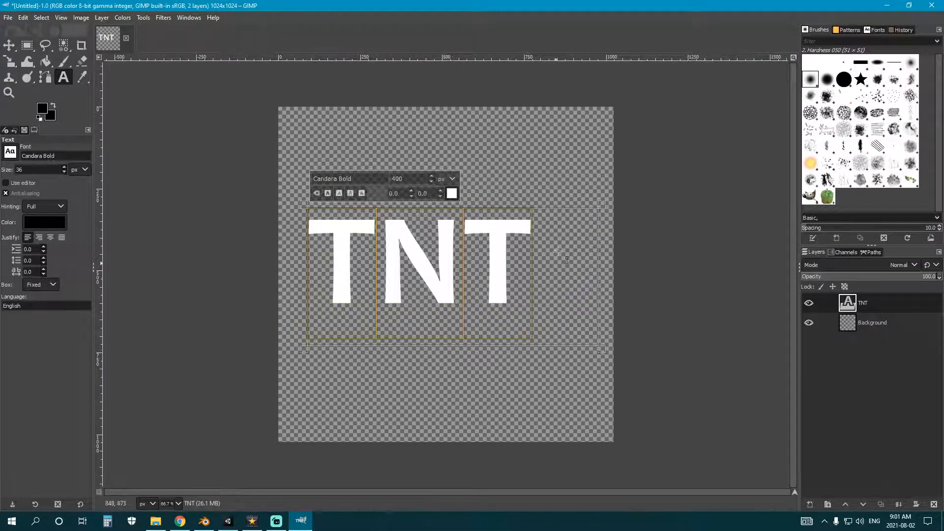
left_click_drag(304, 204, 295, 196)
Move the TNT text layer to roughly the centre of the canvas.
left_click(11, 47)
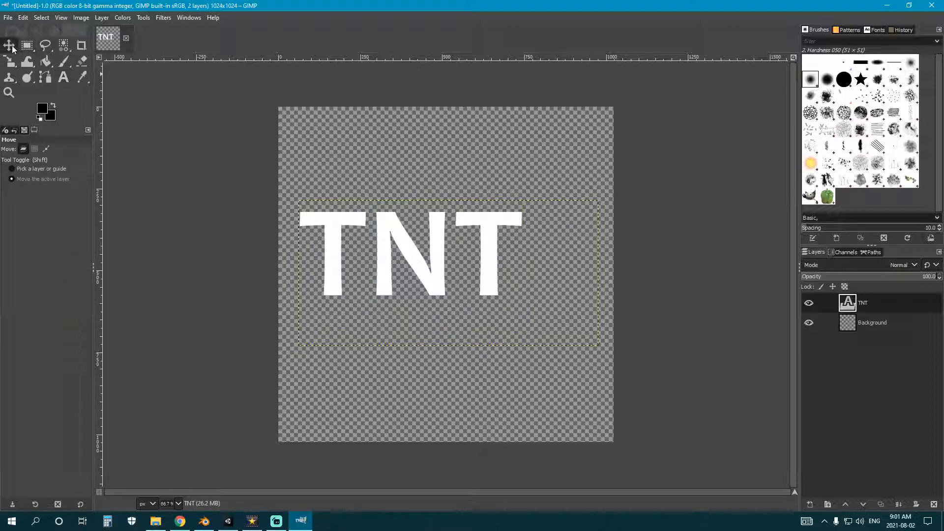
left_click_drag(410, 233, 428, 241)
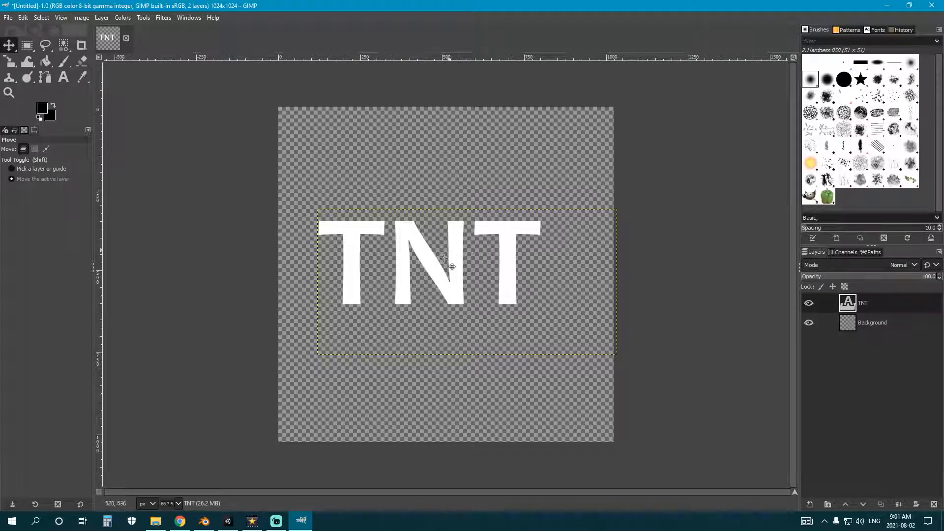
left_click_drag(465, 281, 498, 297)
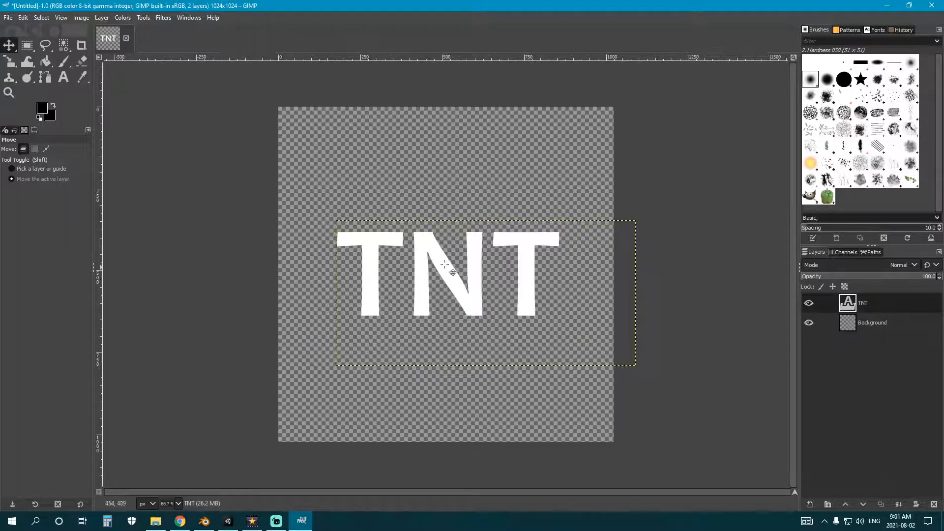
left_click(63, 77)
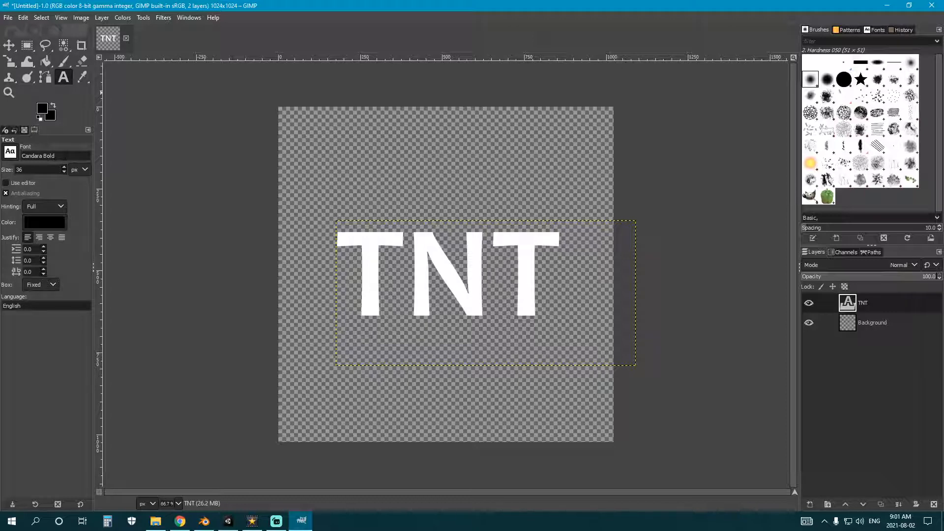
left_click(9, 153)
scroll(51, 185, "down", 5)
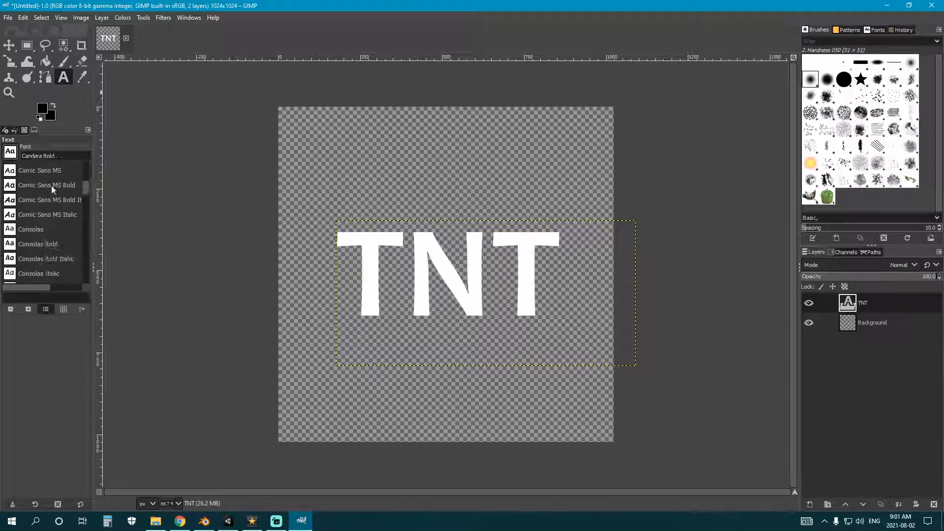
scroll(51, 186, "up", 5)
left_click(101, 178)
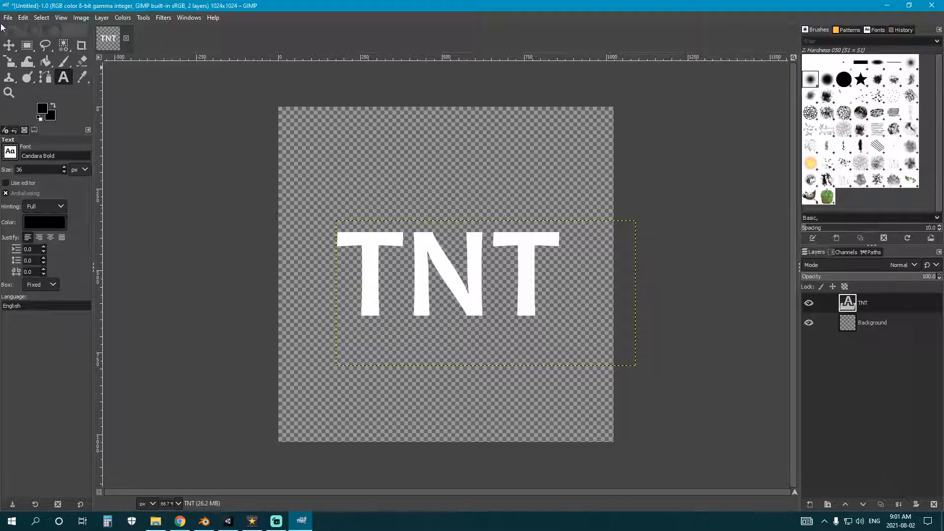
Nudge the TNT layer slightly left and erase worn patches from the first T's base and the N's ends with the Oils 01 brush at size 288.
left_click(9, 45)
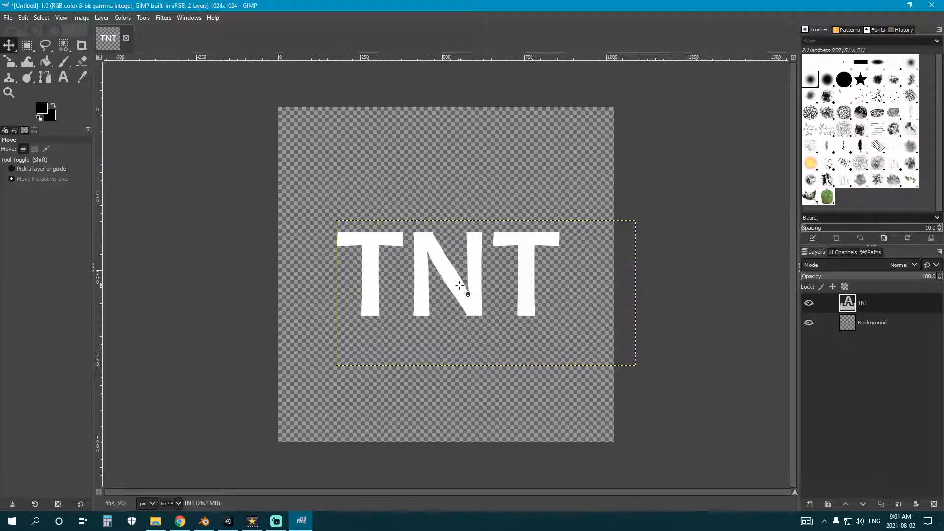
left_click_drag(459, 285, 455, 285)
left_click(63, 63)
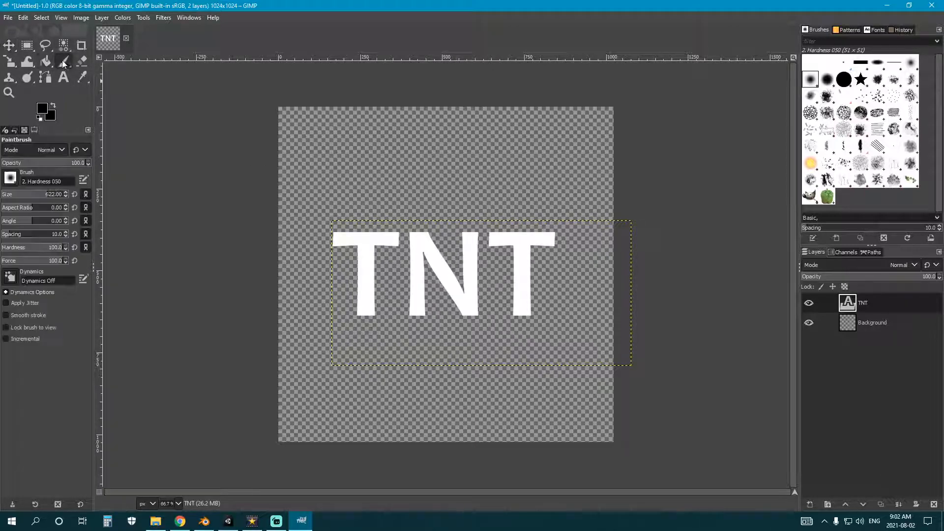
left_click(84, 62)
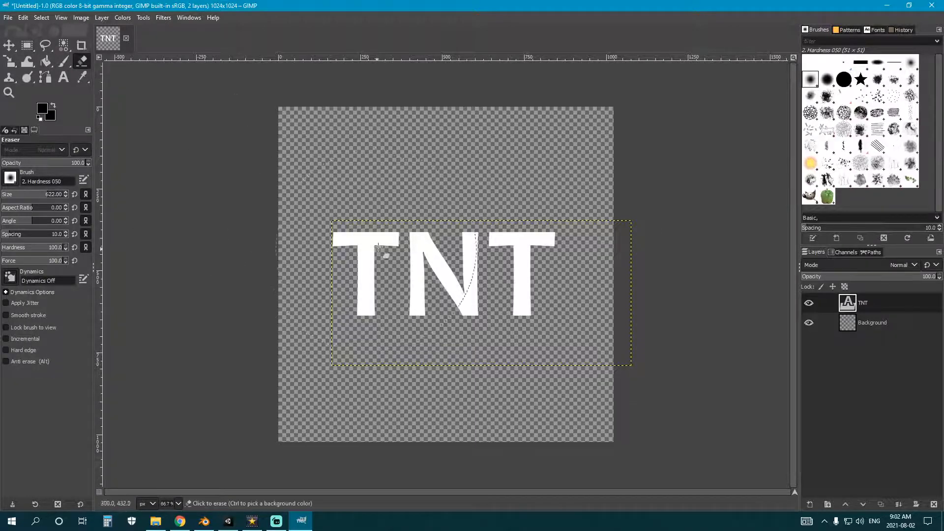
left_click(10, 178)
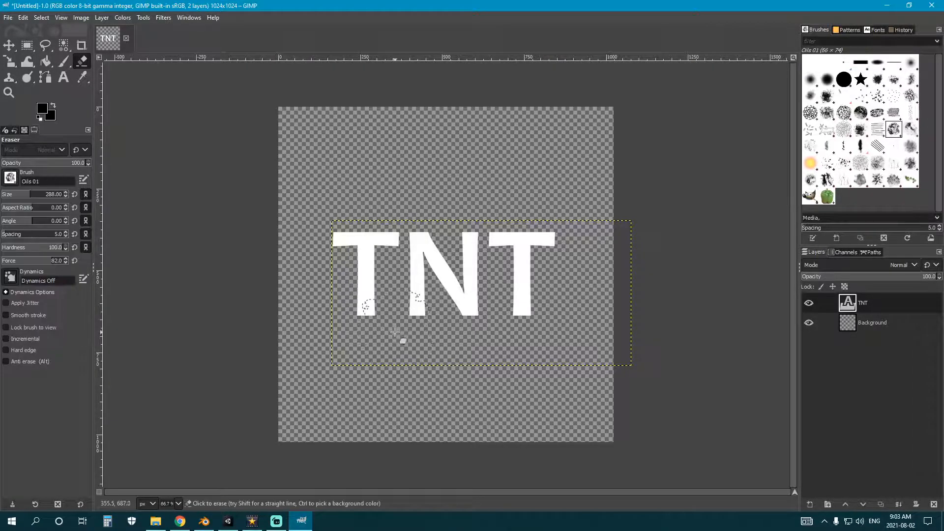
left_click(394, 331)
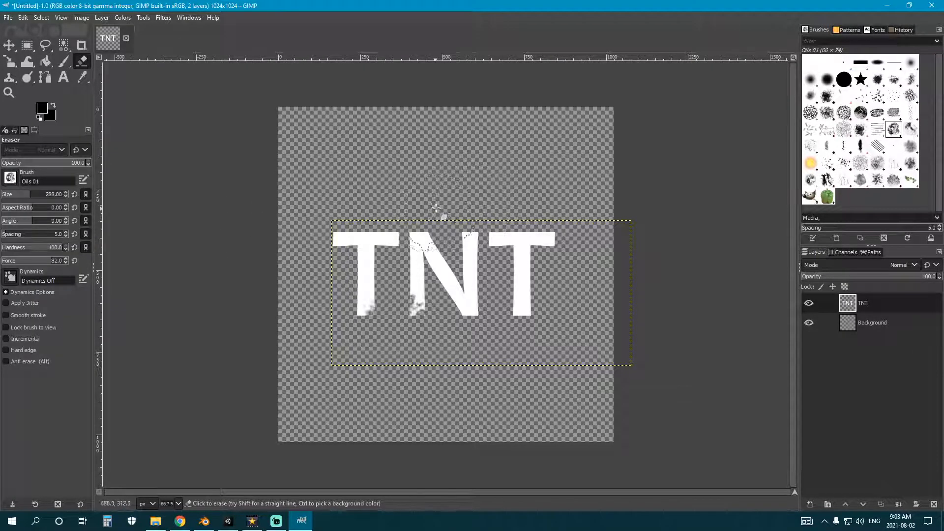
left_click(436, 208)
Erase more worn patches from both T's at eraser size 220 and add finer wear to the lettering at size 118.
left_click(26, 194)
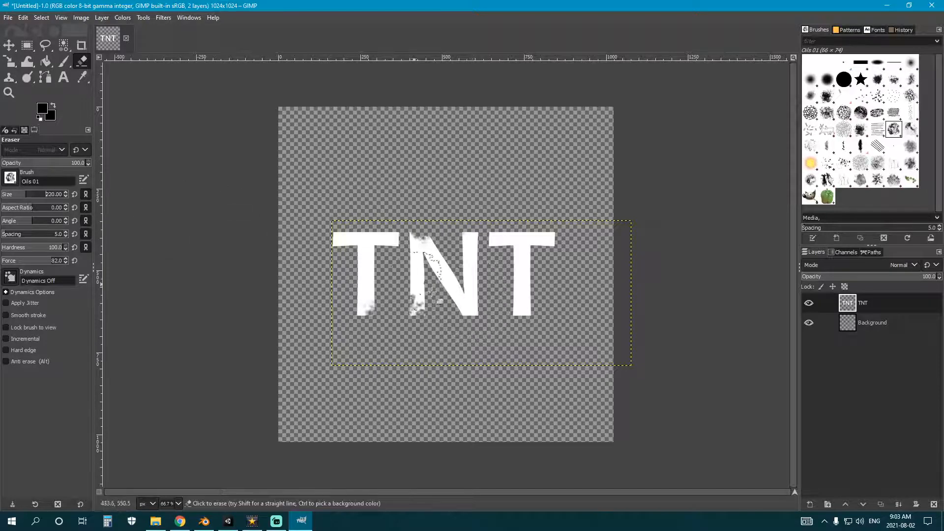
left_click(344, 231)
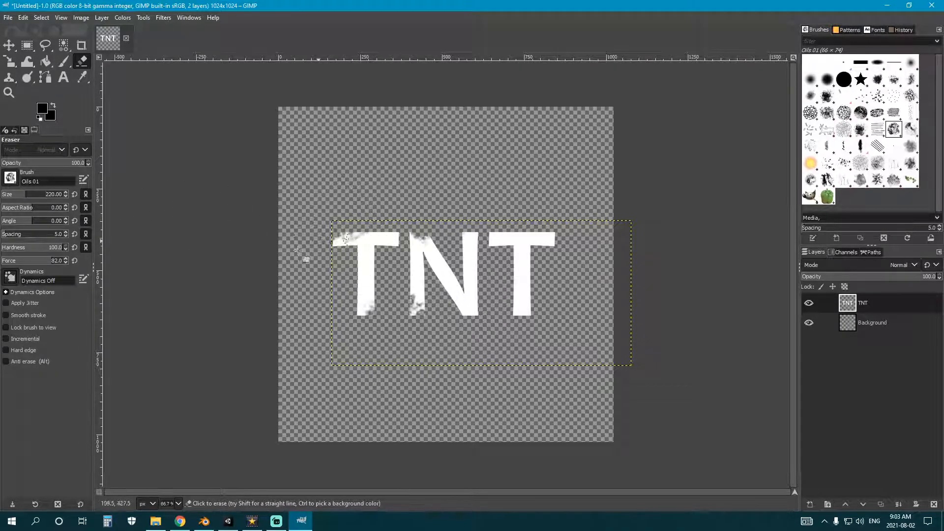
left_click(503, 216)
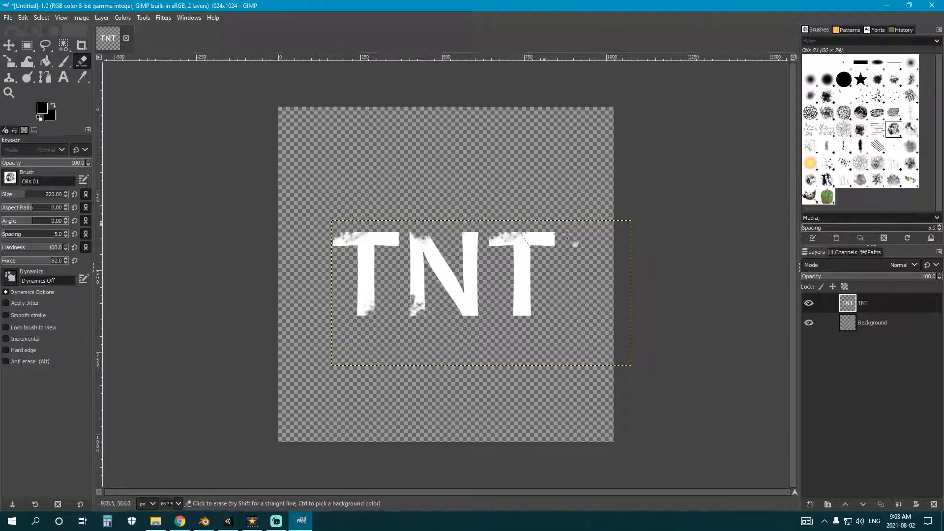
left_click(547, 299)
left_click(22, 199)
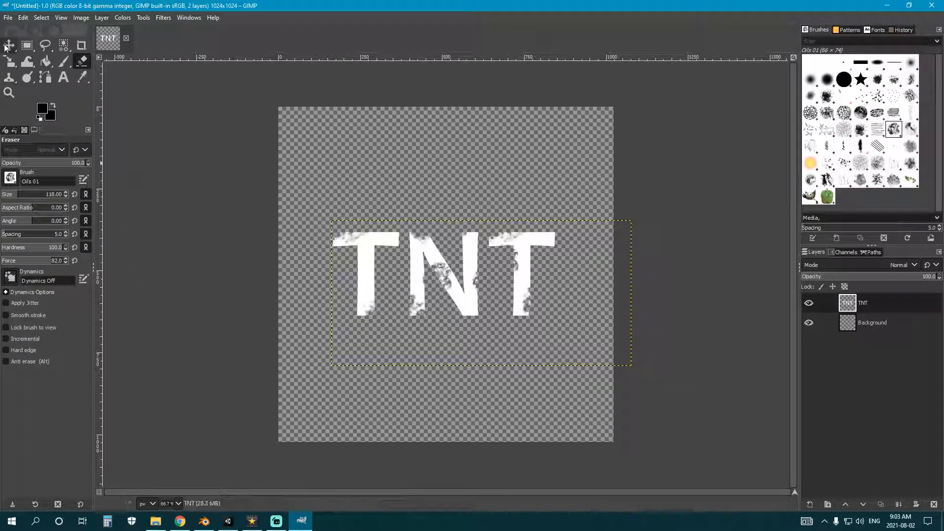
Select a 1320 × 211 px band across the upper canvas and fill it with white on the Background layer.
left_click(27, 45)
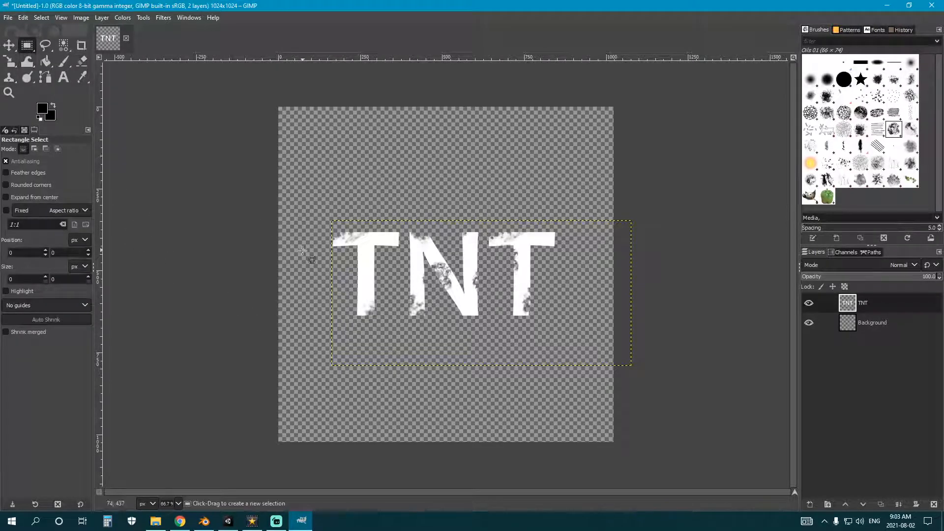
left_click_drag(226, 113, 658, 182)
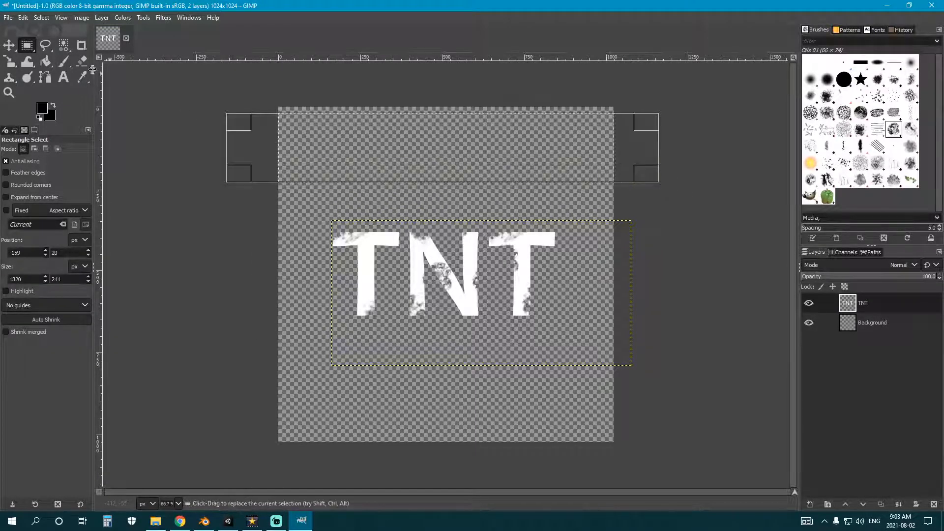
left_click(46, 61)
left_click(42, 107)
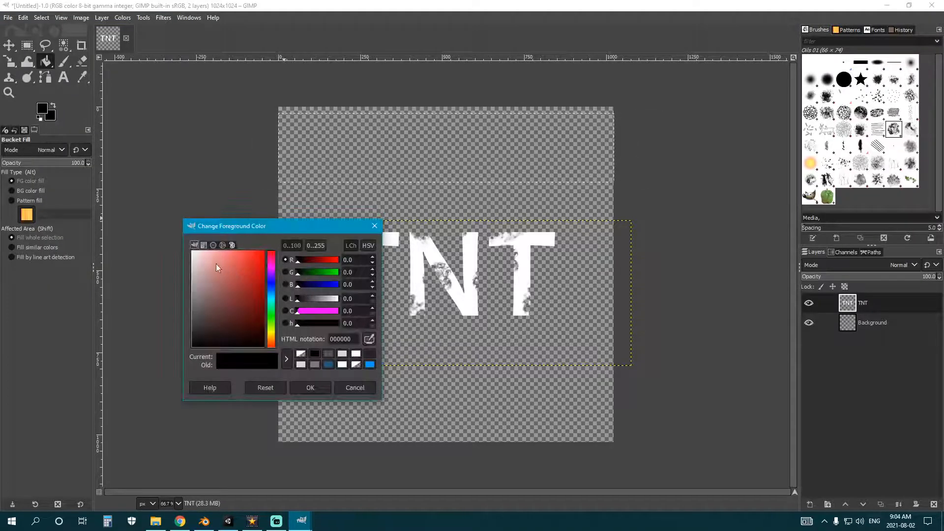
left_click_drag(216, 268, 167, 223)
left_click(309, 385)
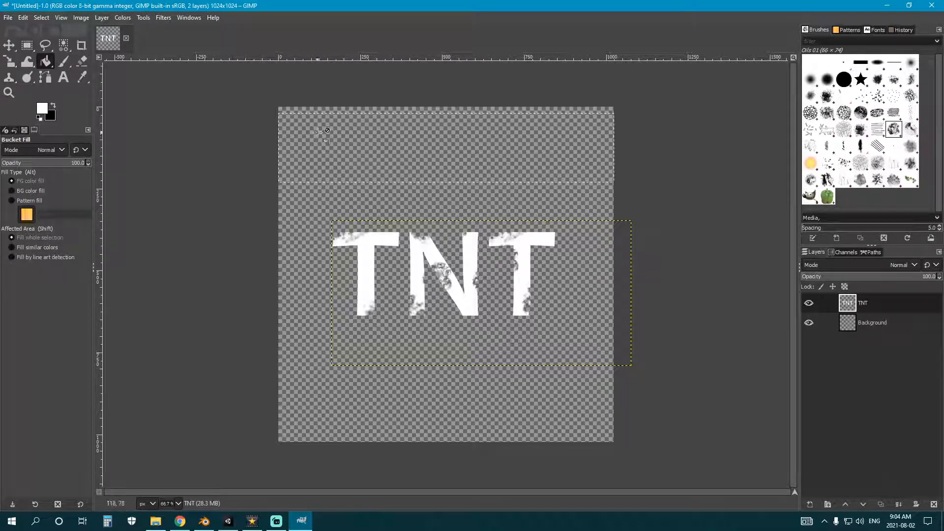
left_click(899, 324)
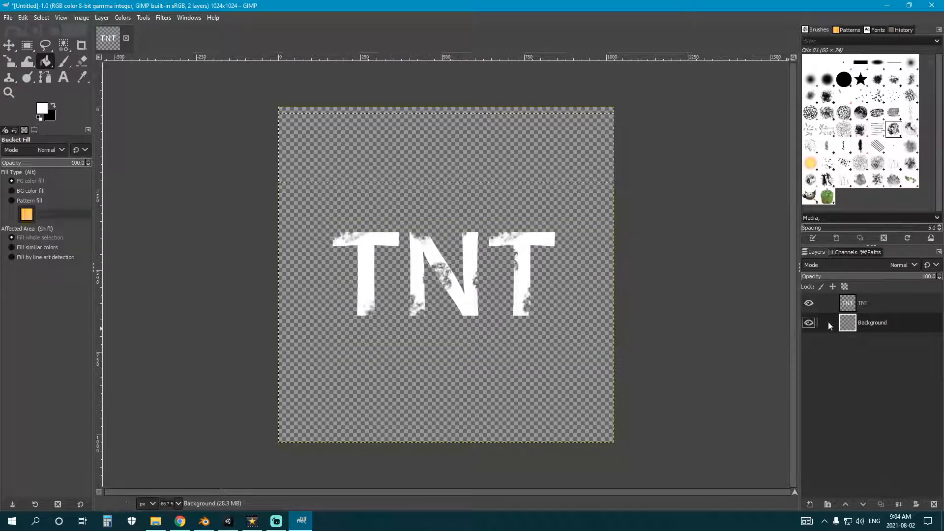
left_click(461, 143)
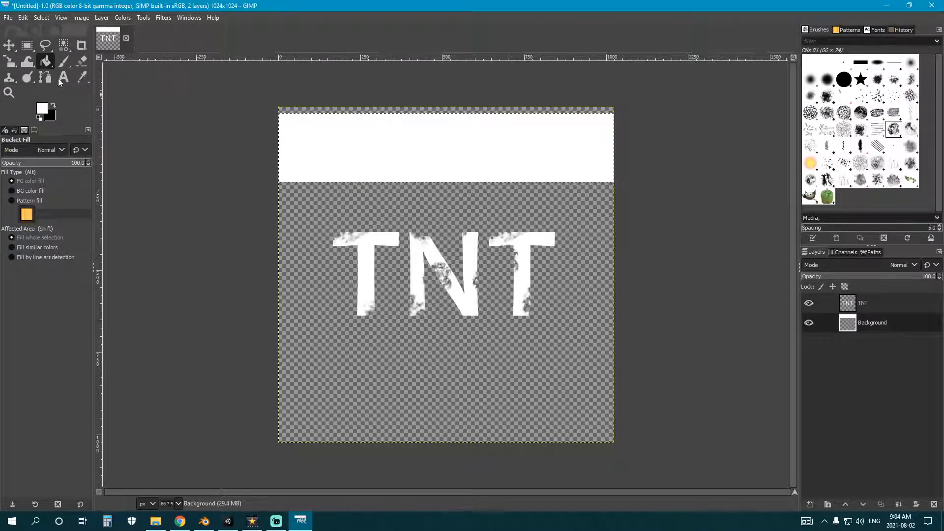
Erase worn patches from the white band with the Oils 01 brush at size 347, aspect ratio 4 and angle 68.
left_click(61, 67)
left_click(82, 60)
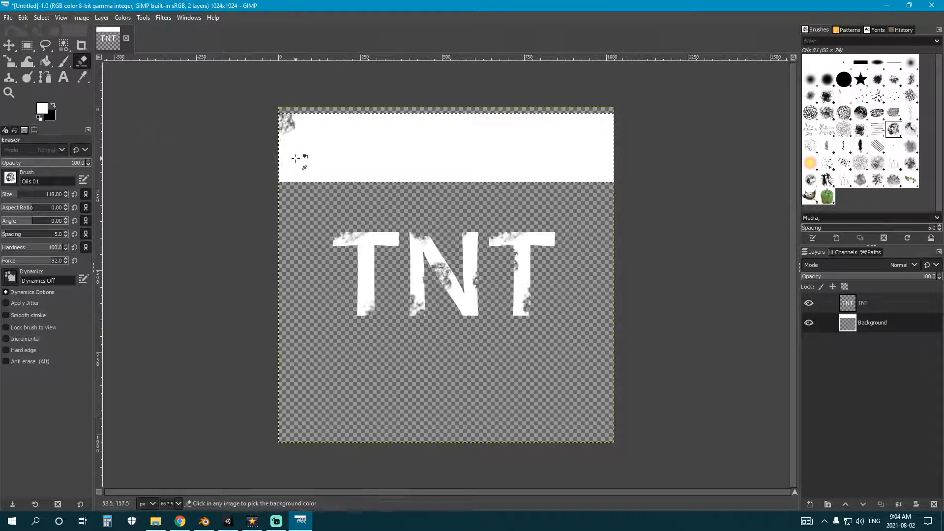
key("ctrl+z")
left_click(15, 209)
left_click(34, 195)
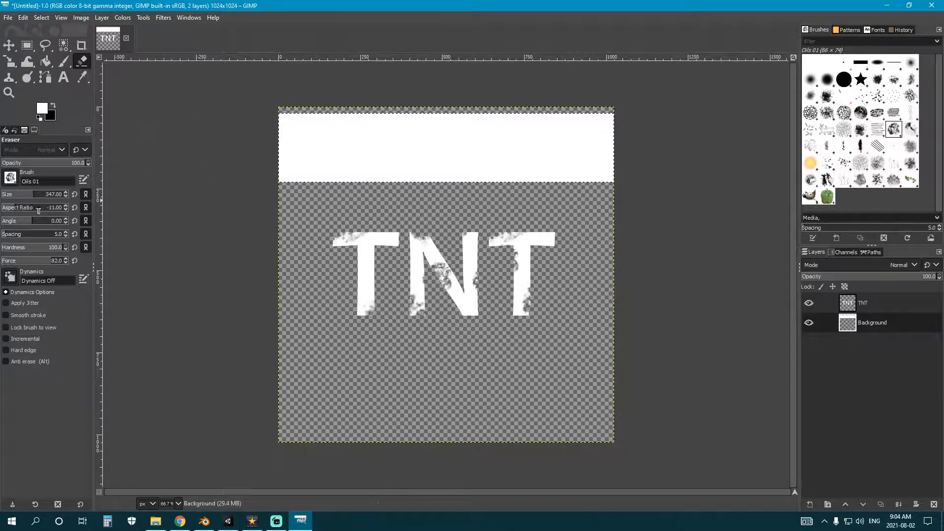
left_click_drag(23, 224, 22, 224)
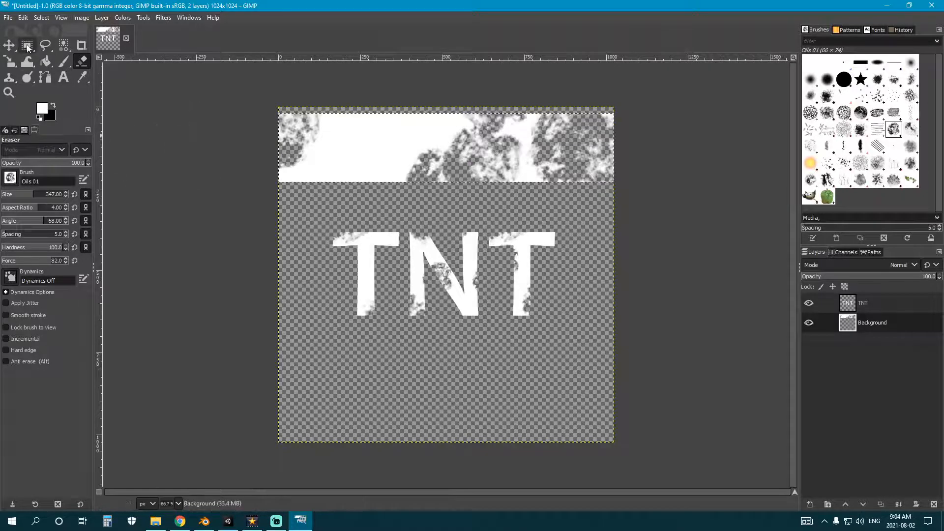
Crop the image to a 1161 × 725 px selection around the white band and the TNT lettering.
left_click(10, 17)
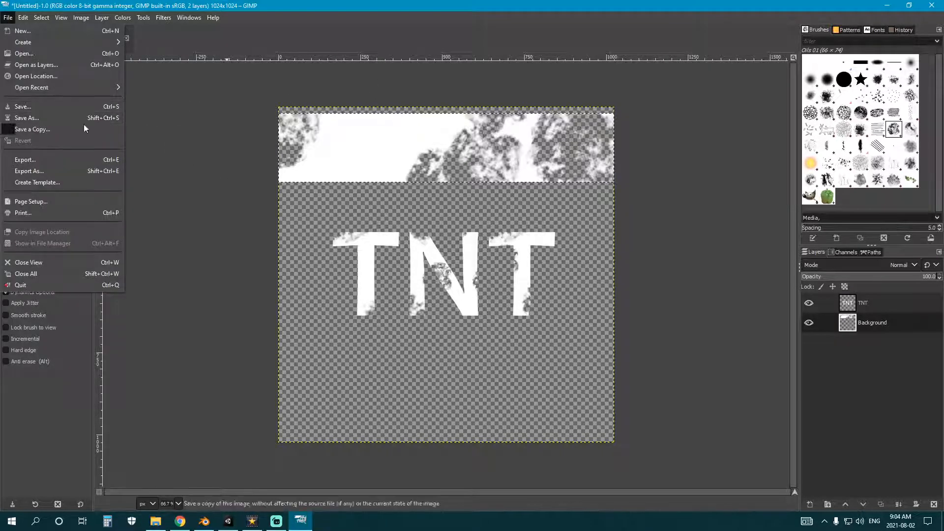
left_click(194, 137)
left_click(27, 46)
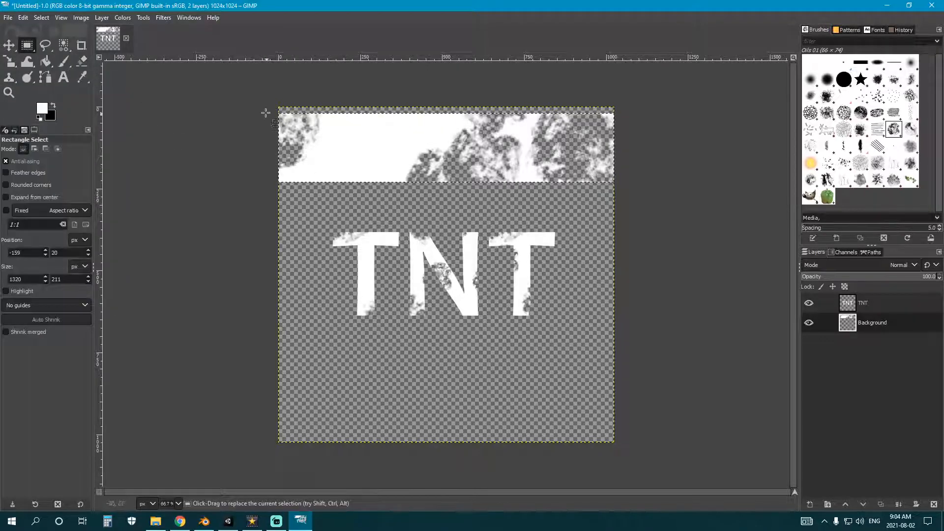
left_click_drag(265, 96, 645, 333)
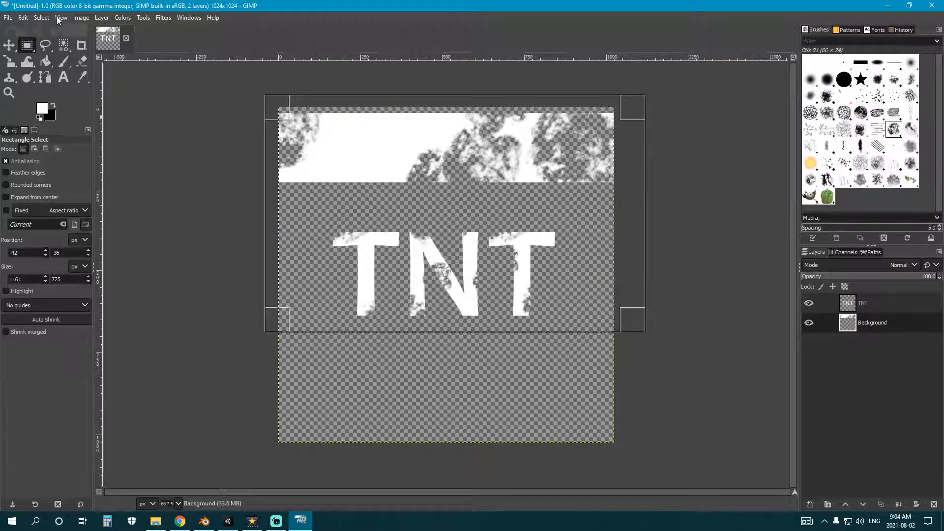
left_click(82, 18)
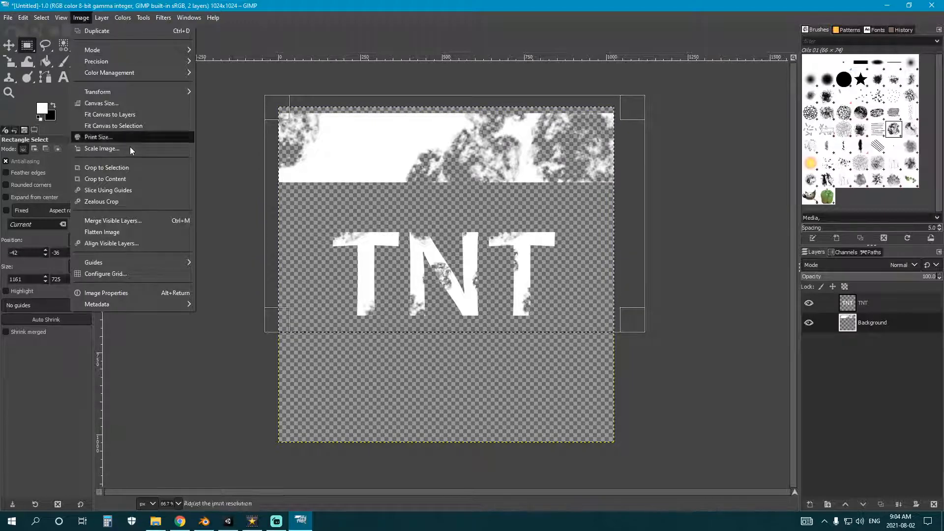
left_click(137, 168)
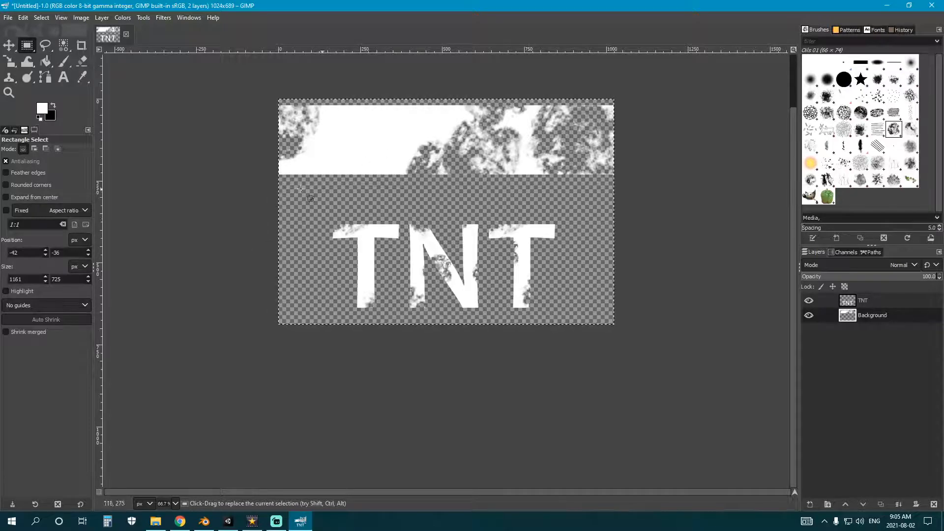
Export the image to the Desktop as TNTBrush.png with the default PNG options.
left_click(8, 18)
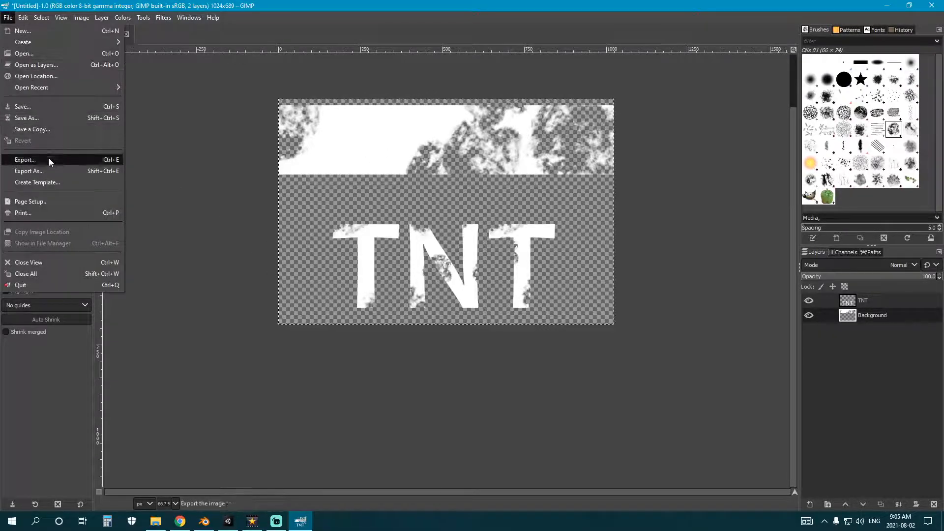
left_click(48, 172)
left_click(272, 225)
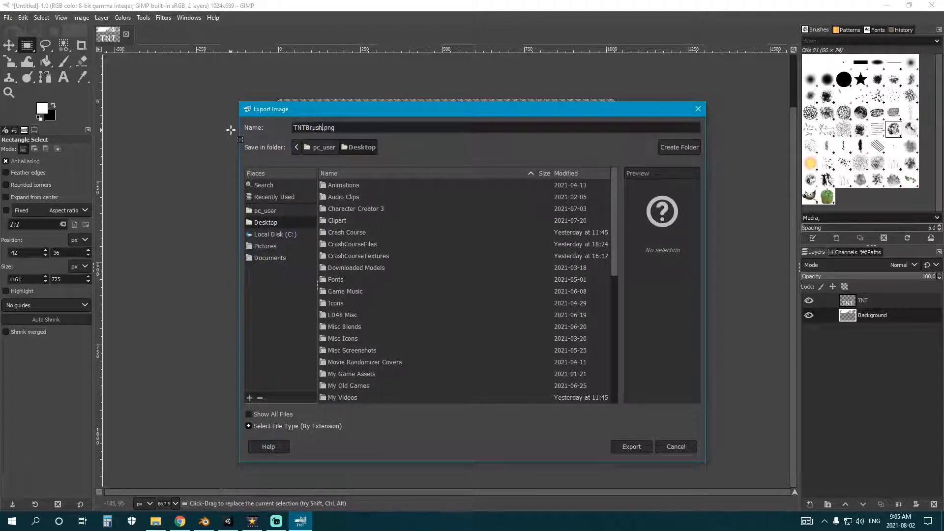
left_click(620, 446)
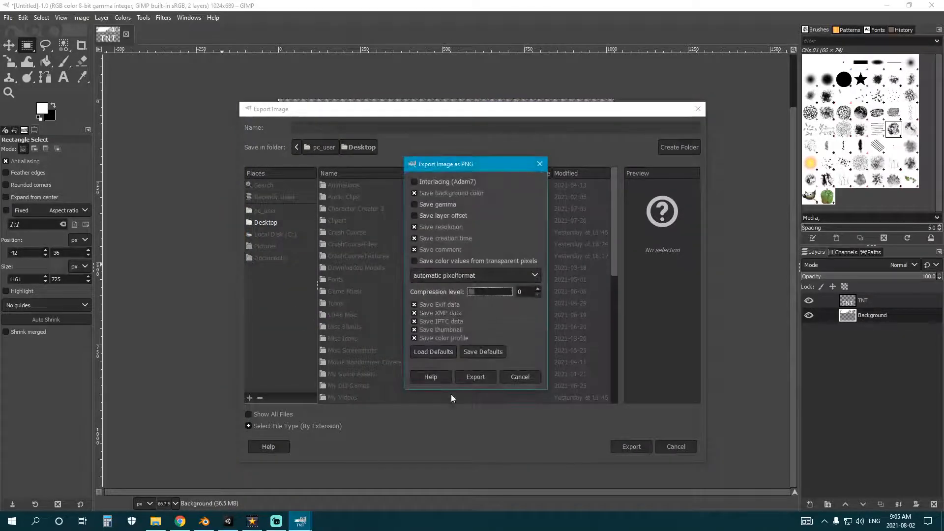
left_click(487, 376)
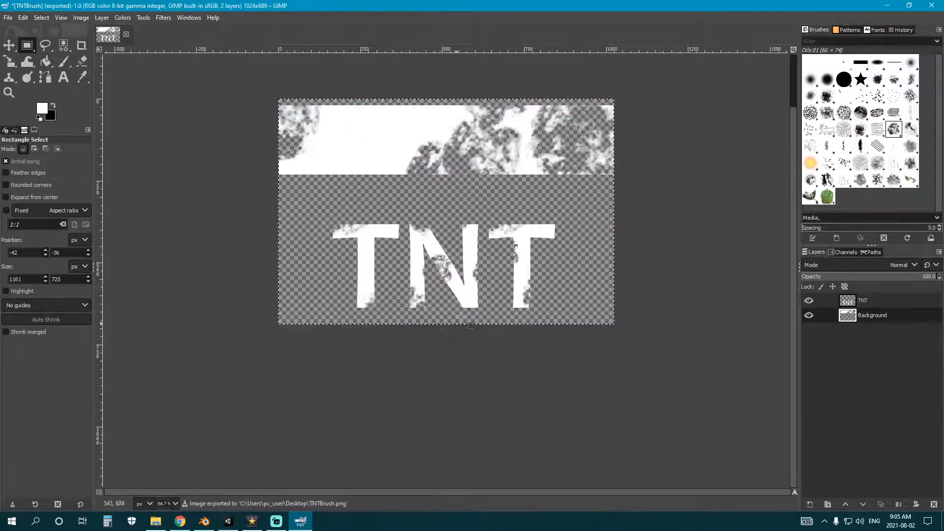
Switch to Blender and create a new brush texture that uses TNTBrush.png from the Desktop.
left_click(206, 521)
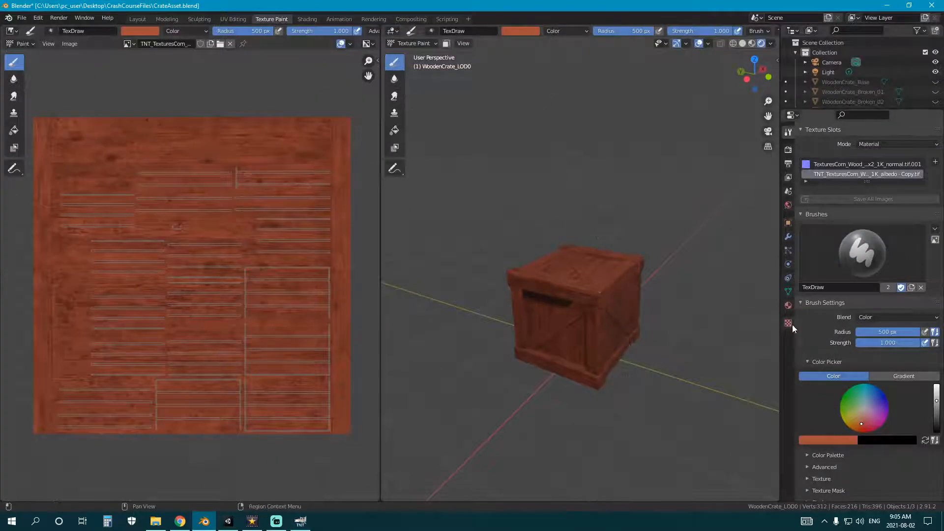
left_click(788, 322)
left_click(874, 164)
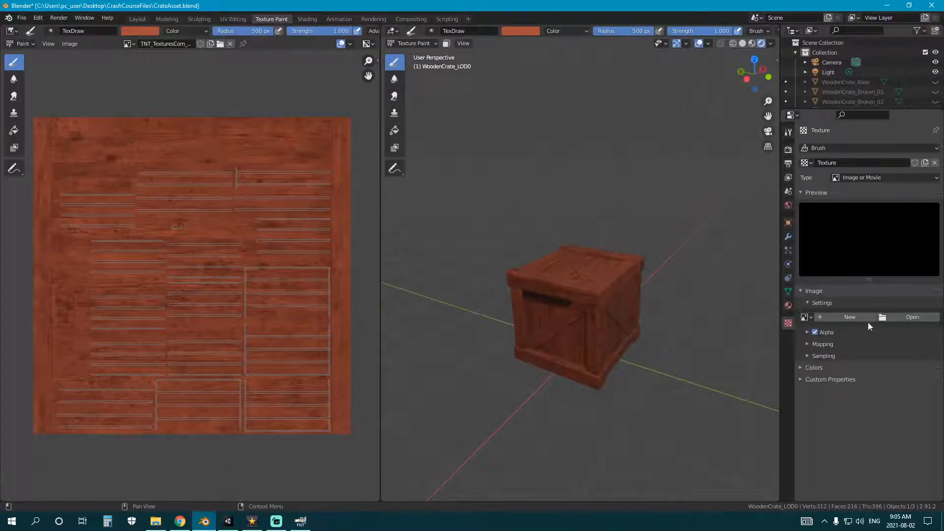
left_click(911, 317)
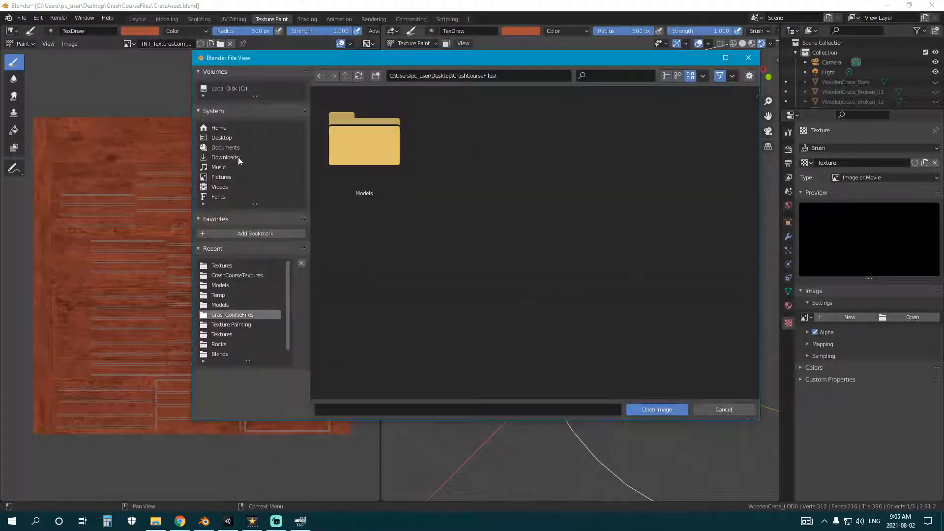
left_click(221, 138)
scroll(470, 241, "down", 6)
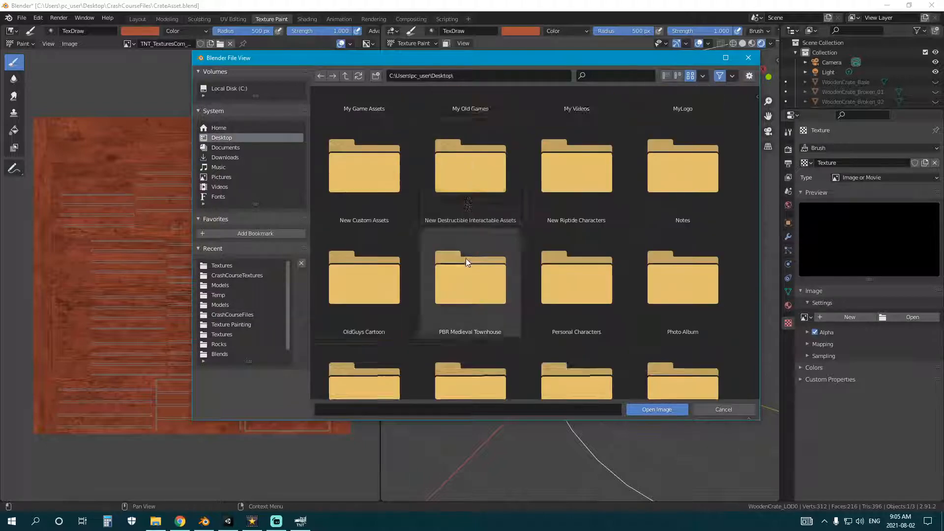
scroll(456, 253, "down", 4)
double_click(500, 328)
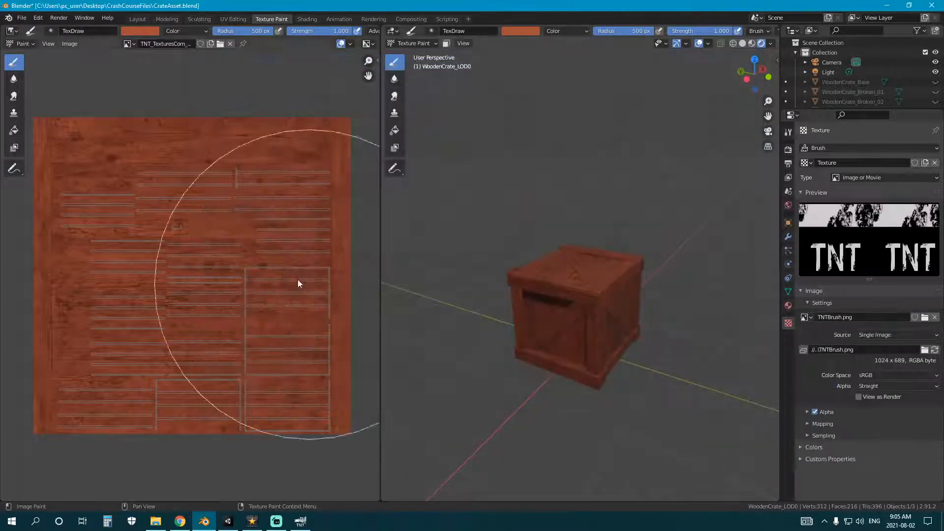
Show the Draw brush's tool settings and set the 3D viewport to Material Preview shading for a close view of the crate's side.
left_click(788, 132)
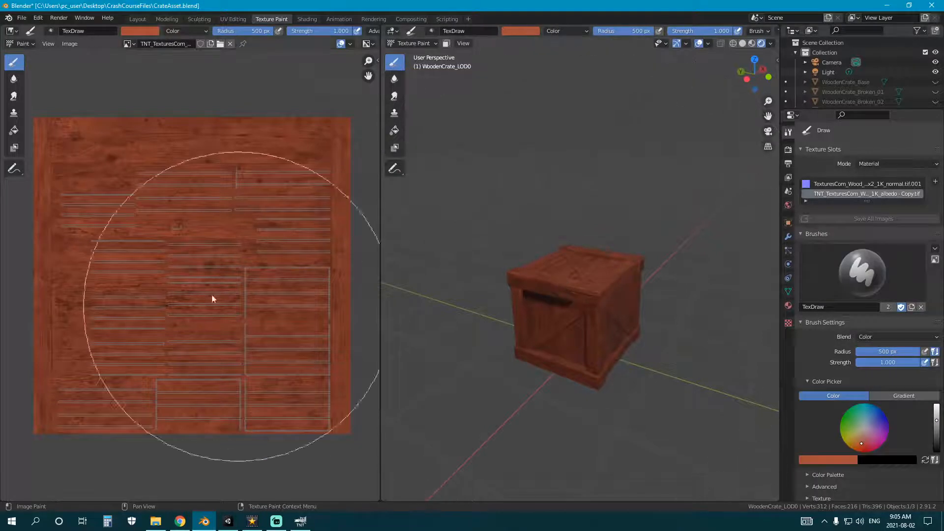
middle_click_drag(598, 287, 552, 311)
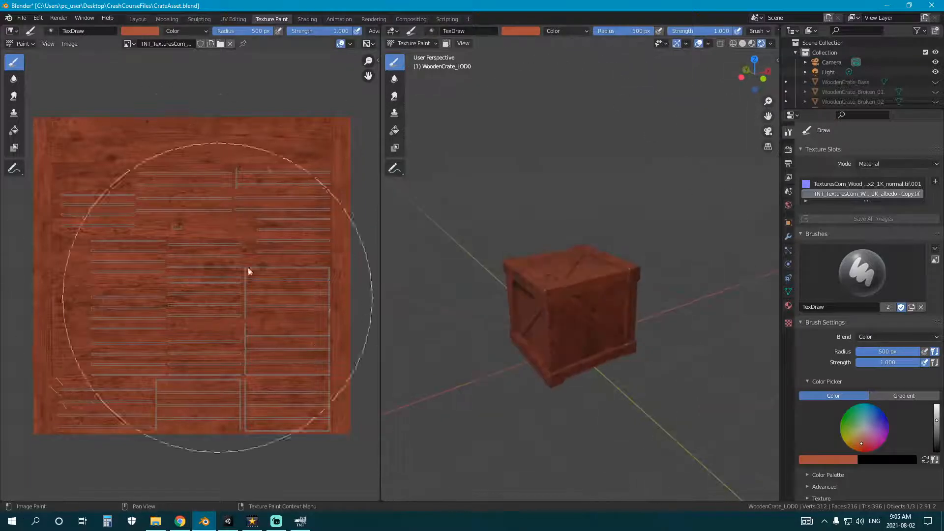
scroll(595, 298, "up", 2)
mouse_move(538, 276)
middle_mouse_down()
mouse_move(615, 311)
mouse_move(659, 275)
mouse_move(601, 246)
mouse_move(597, 270)
middle_mouse_up()
left_click(751, 43)
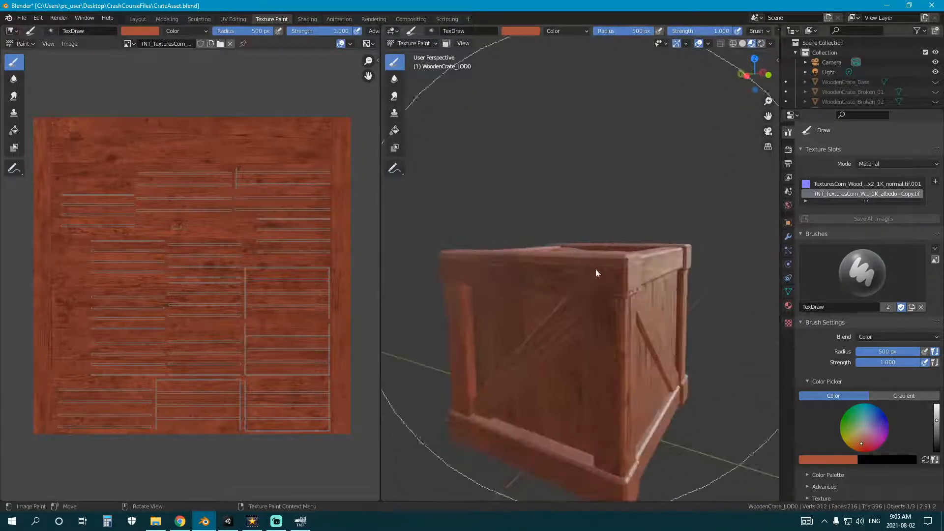
Set the brush texture's mapping to Stencil and match the stencil to the image's aspect ratio.
scroll(856, 294, "down", 5)
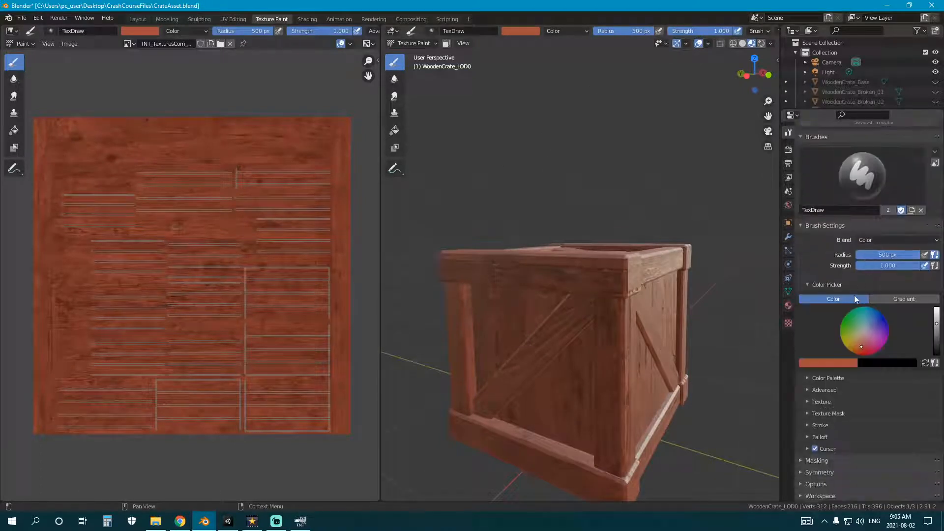
left_click(809, 401)
scroll(821, 383, "down", 5)
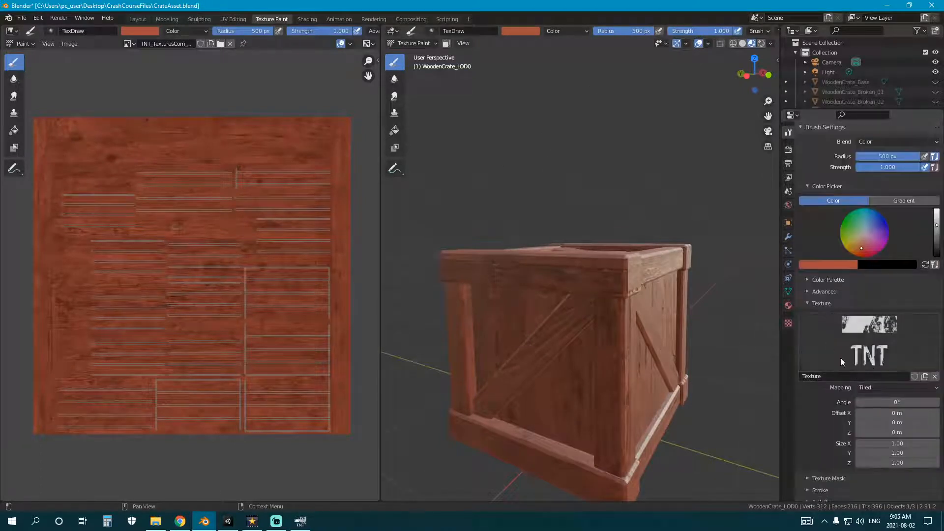
left_click(881, 388)
left_click(877, 442)
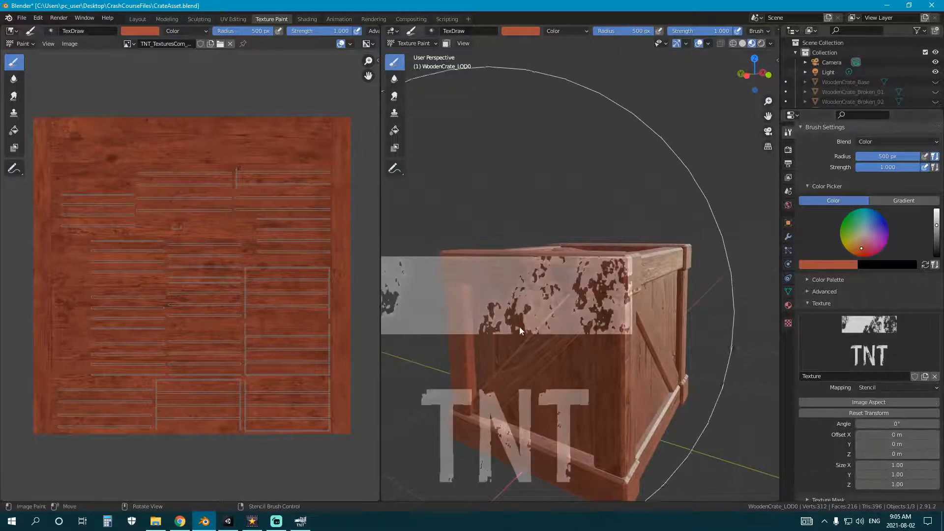
left_click(860, 402)
In front view, scale down the stencil, rotate it to 315° and lay its TNT lettering over the crate's diagonal plank.
right_click_drag(474, 366, 553, 299)
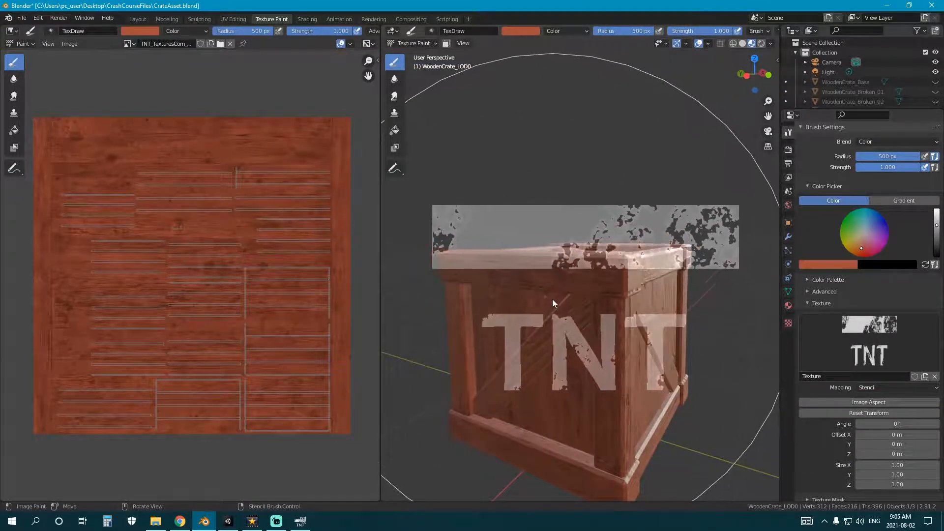
key("KP_1")
middle_click_drag(553, 300, 584, 255, "shift")
scroll(604, 334, "up", 2)
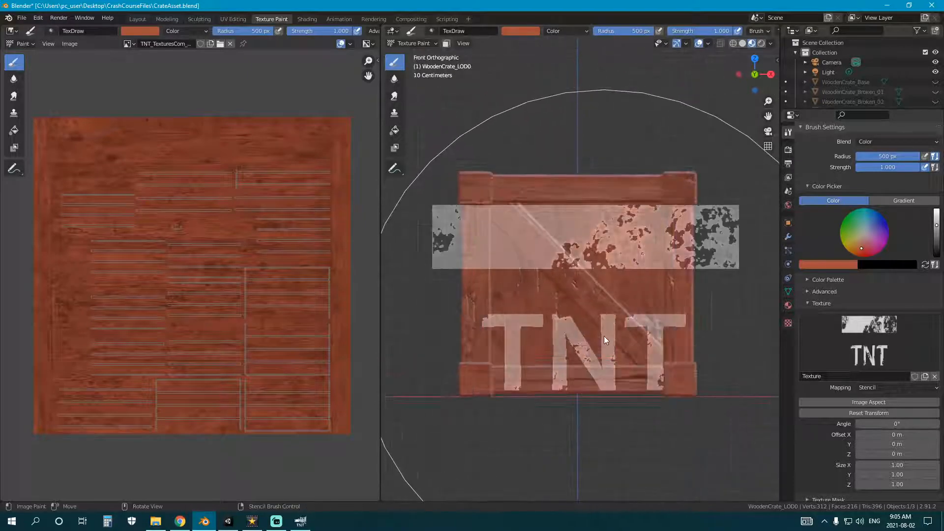
scroll(632, 320, "up", 2)
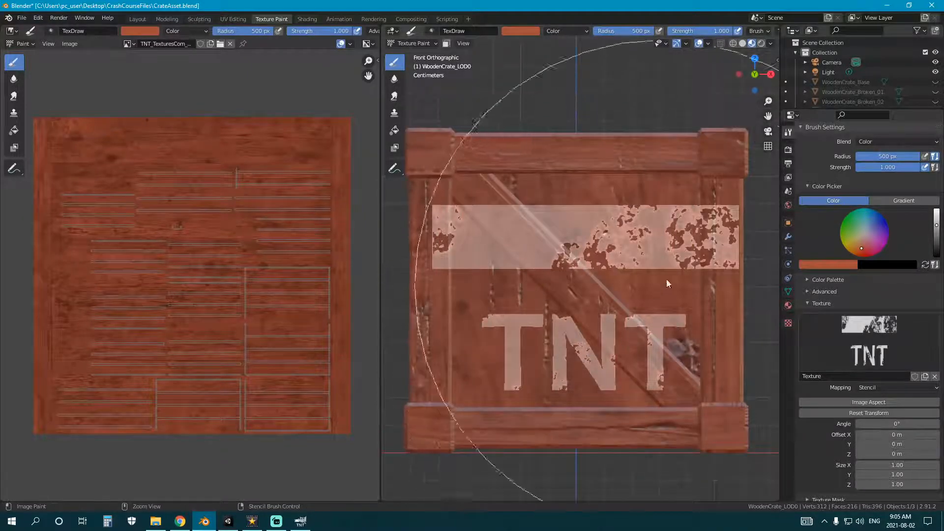
mouse_move(666, 279)
right_mouse_down("ctrl")
mouse_move(665, 347)
mouse_move(659, 320)
mouse_move(646, 335)
mouse_move(658, 299)
mouse_move(659, 350)
mouse_move(645, 337)
right_mouse_up("ctrl")
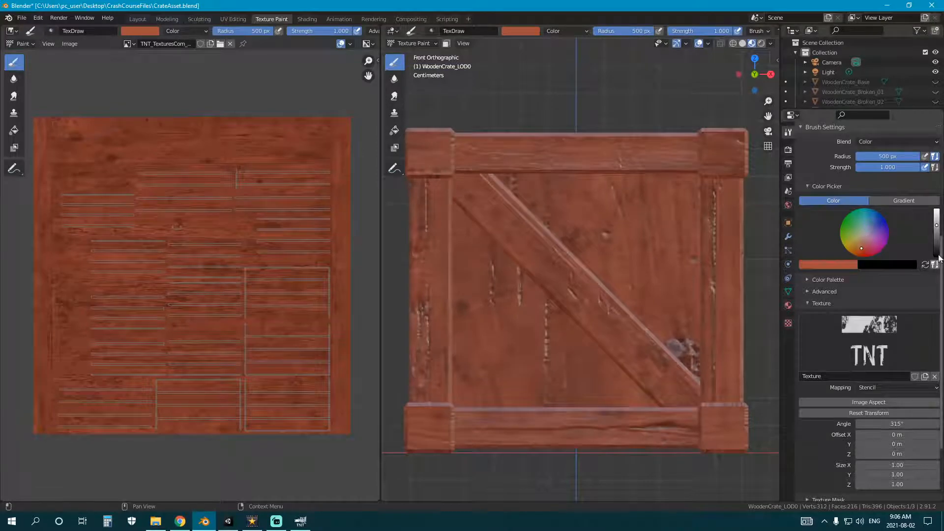
Pick a bright orange-yellow brush colour, reduce the radius to 67 px, try painting TNT on the diagonal plank and undo the stroke.
left_click_drag(938, 255, 937, 209)
left_click_drag(858, 241, 855, 244)
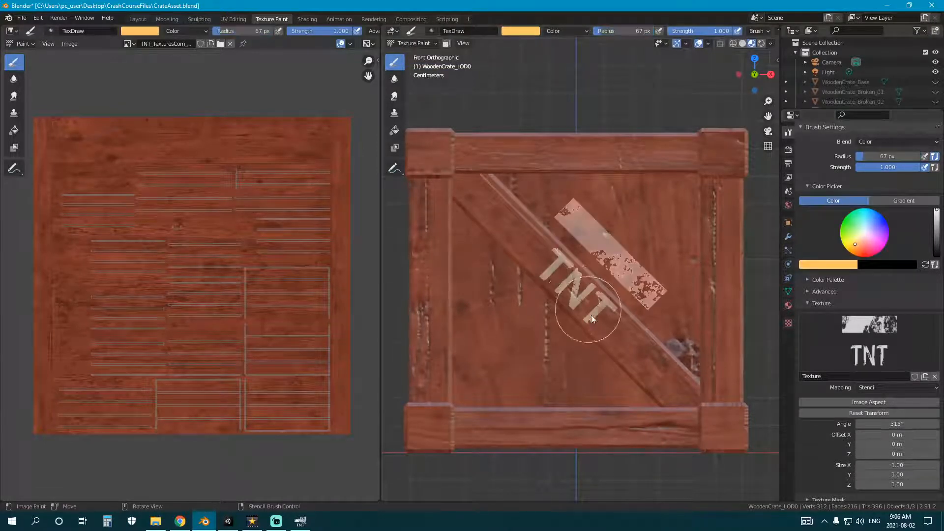
mouse_move(591, 316)
left_mouse_down()
mouse_move(582, 301)
mouse_move(602, 307)
left_mouse_up()
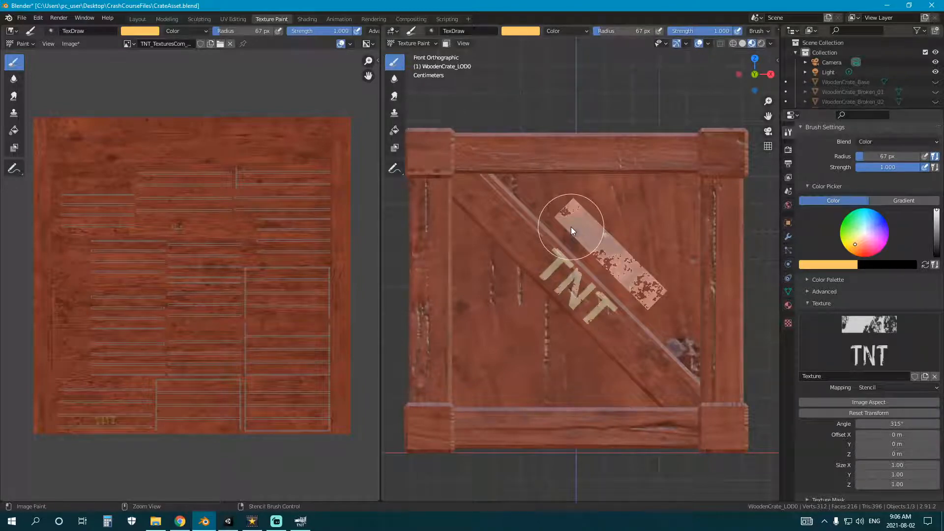
key("ctrl+z")
Set the brush blend to Mix with a 38 px radius and paint the TNT lettering onto the front diagonal plank.
left_click(877, 141)
left_click(831, 153)
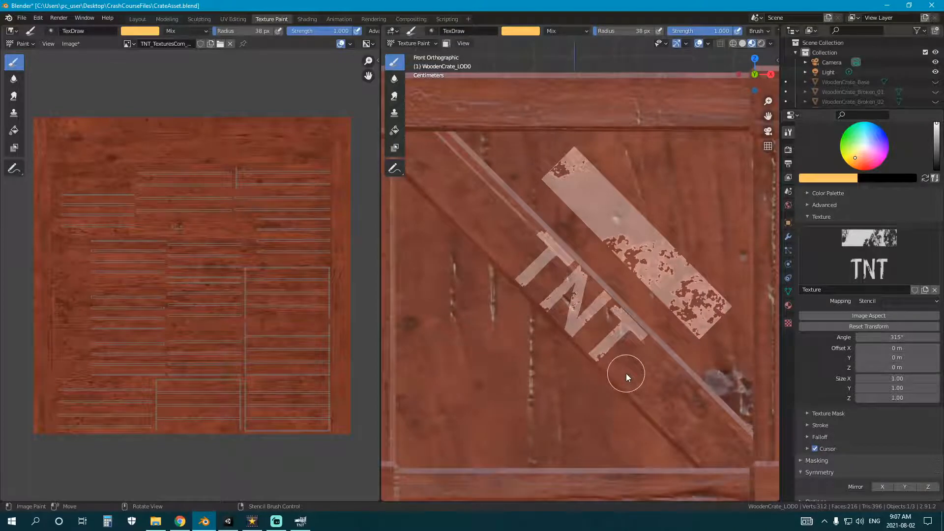
scroll(626, 374, "up", 1)
scroll(630, 374, "down", 1)
mouse_move(512, 265)
left_mouse_down()
mouse_move(605, 320)
mouse_move(581, 265)
mouse_move(622, 401)
left_mouse_up()
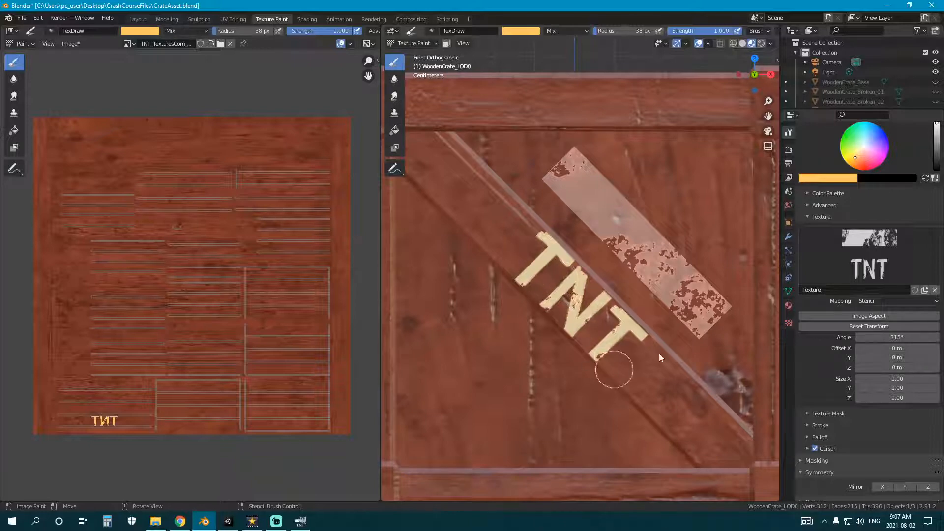
Turn the stencil back to horizontal and set its angle to exactly 0°.
right_click_drag(659, 353, 674, 326, "ctrl")
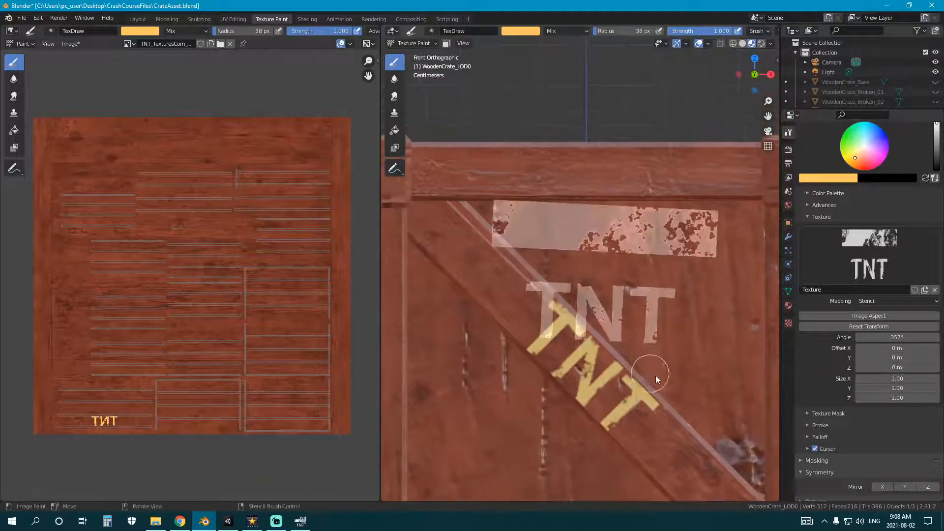
right_click_drag(656, 375, 681, 374, "ctrl")
scroll(897, 388, "down", 2)
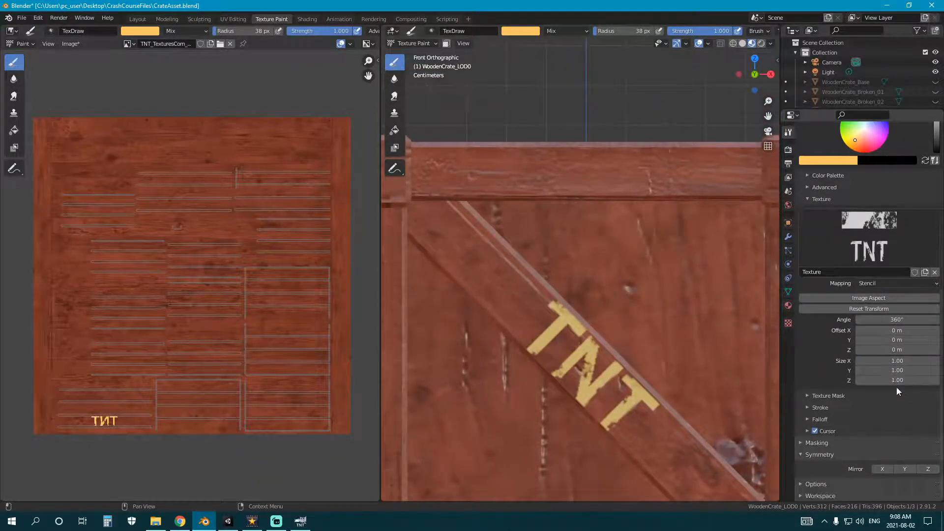
left_click(900, 321)
type("0")
key("Return")
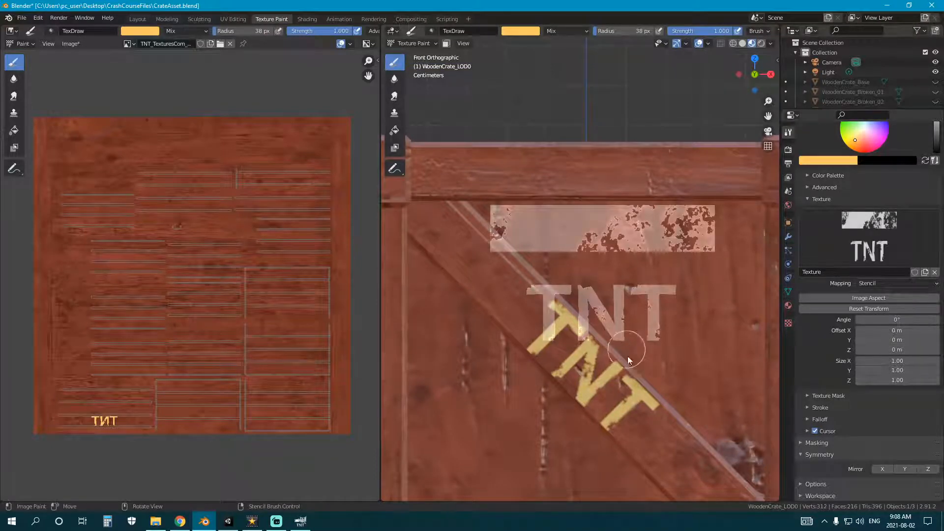
Paint the worn yellow band on the crate's edge boards and TNT on its other diagonal planks, using mirror symmetry for the bands.
right_click_drag(627, 356, 656, 313)
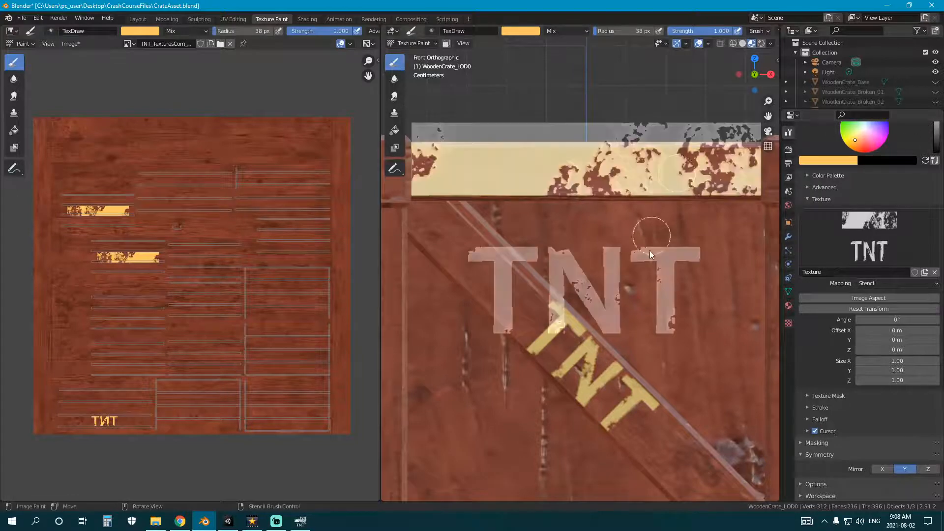
middle_click_drag(650, 249, 562, 238)
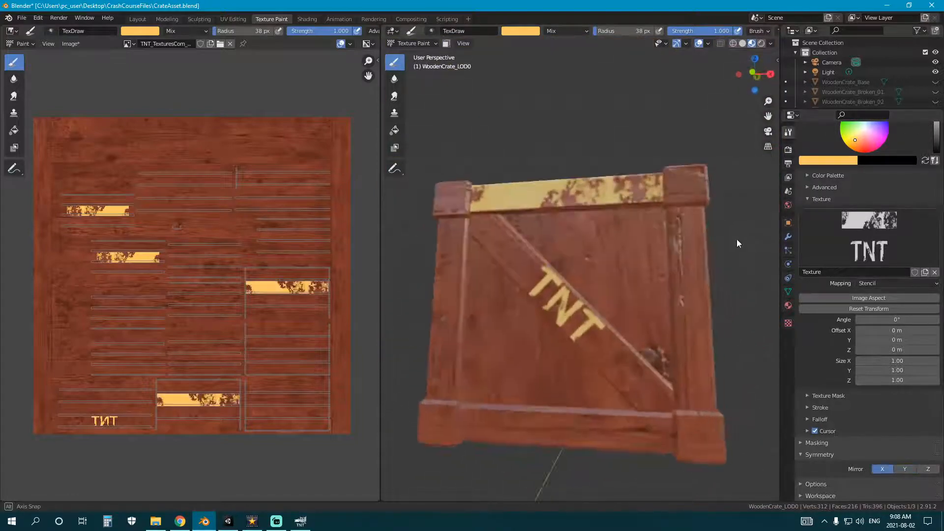
middle_click_drag(736, 239, 606, 243)
scroll(606, 243, "down", 3)
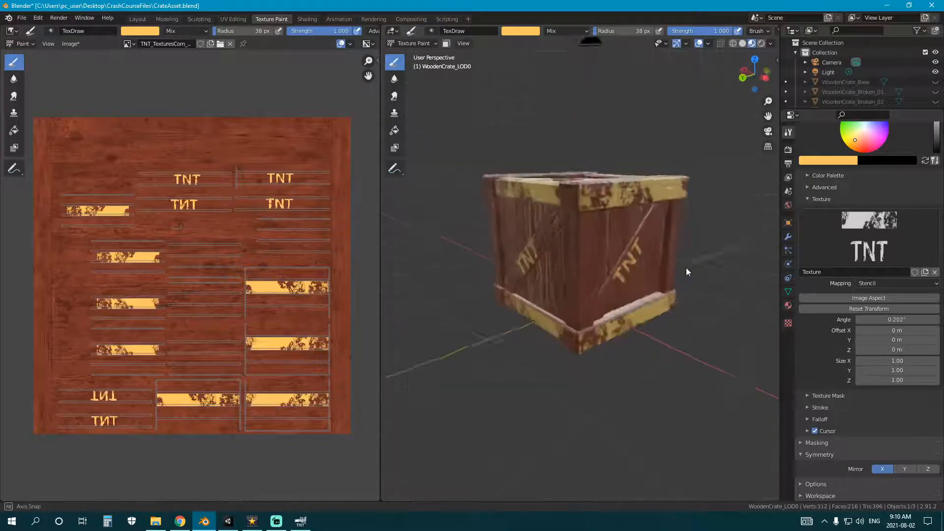
middle_click_drag(685, 267, 479, 228)
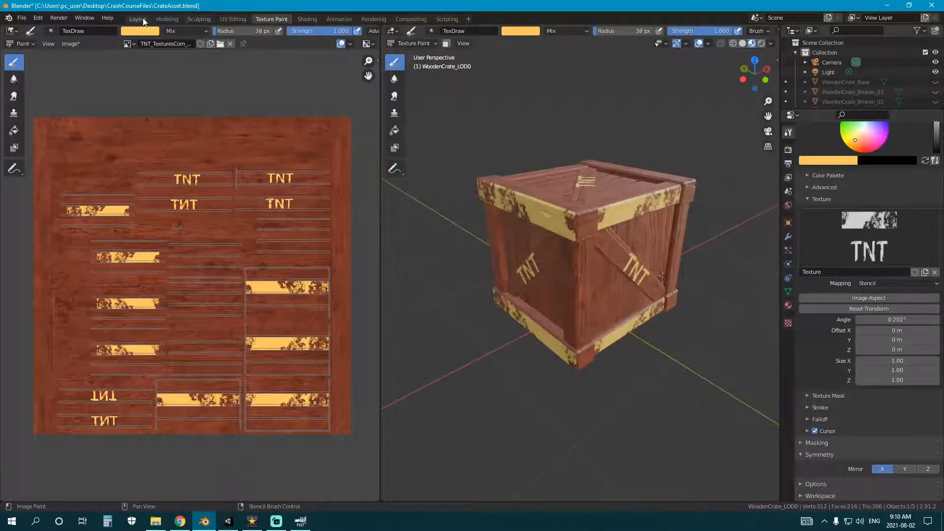
Save the painted image as a 16-bit RGB TIFF over TNT_TexturesCom_Wood_PlankWall1_2x2_1K_albedo - Copy.tif in the project's Textures folder.
left_click(70, 44)
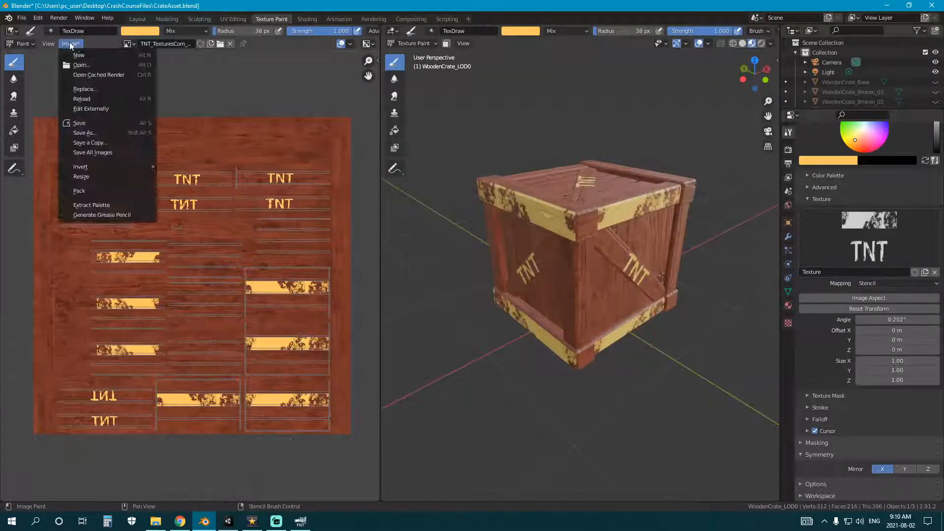
left_click(93, 132)
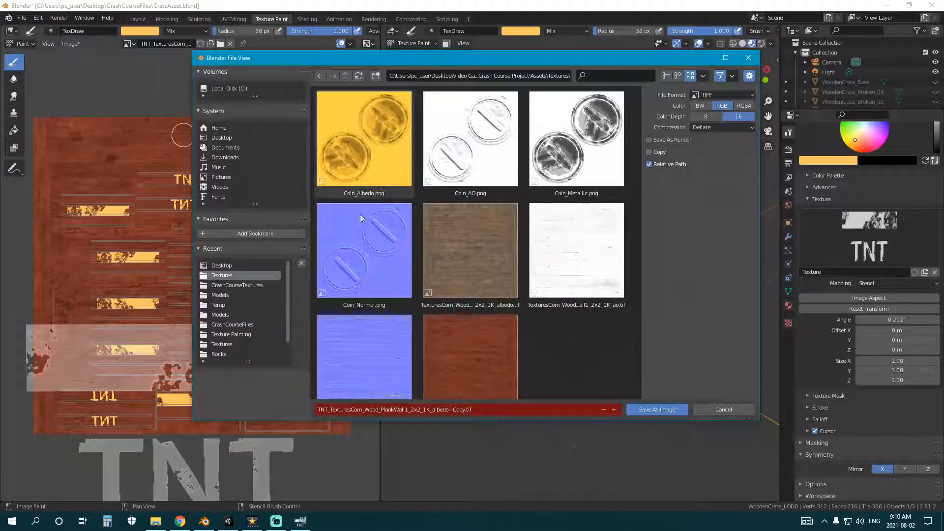
scroll(480, 320, "down", 1)
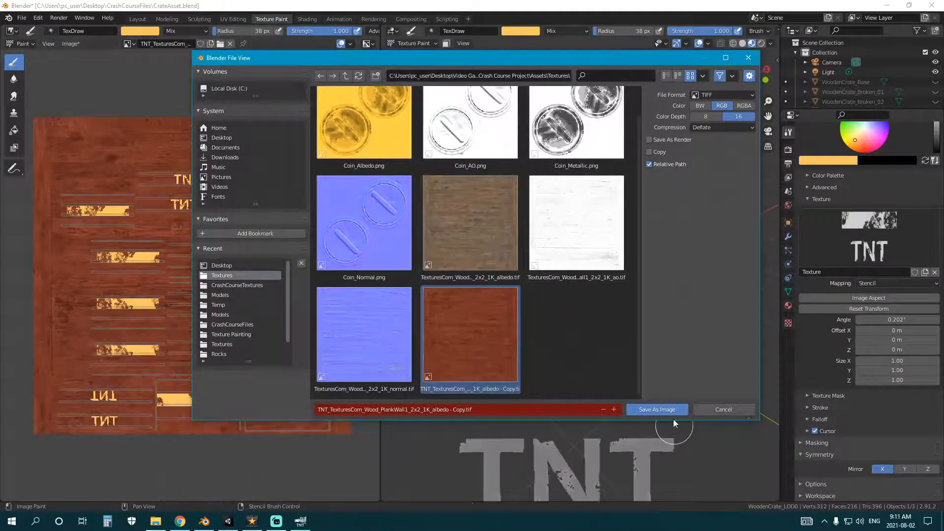
left_click(670, 412)
Turn off X mirror symmetry and examine the painted crate's sides and top from several angles.
middle_click_drag(591, 261, 675, 306)
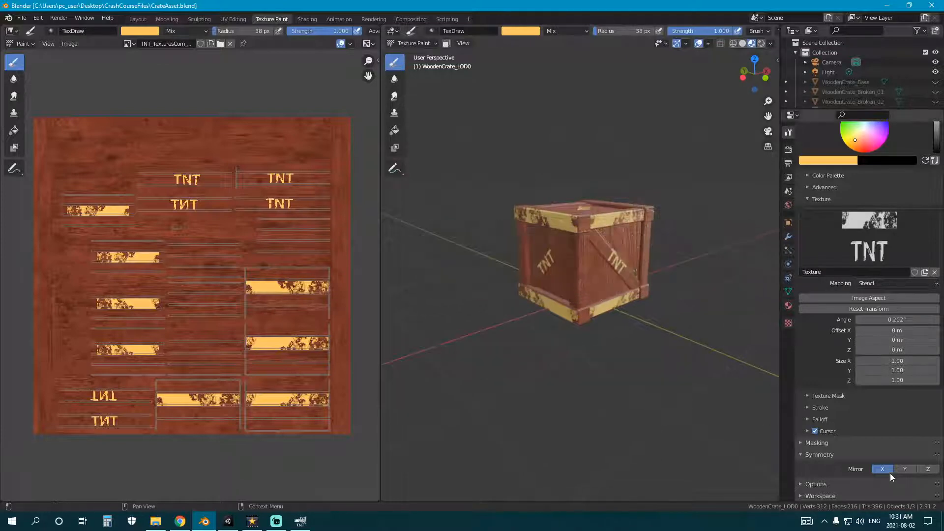
middle_click_drag(536, 304, 589, 309)
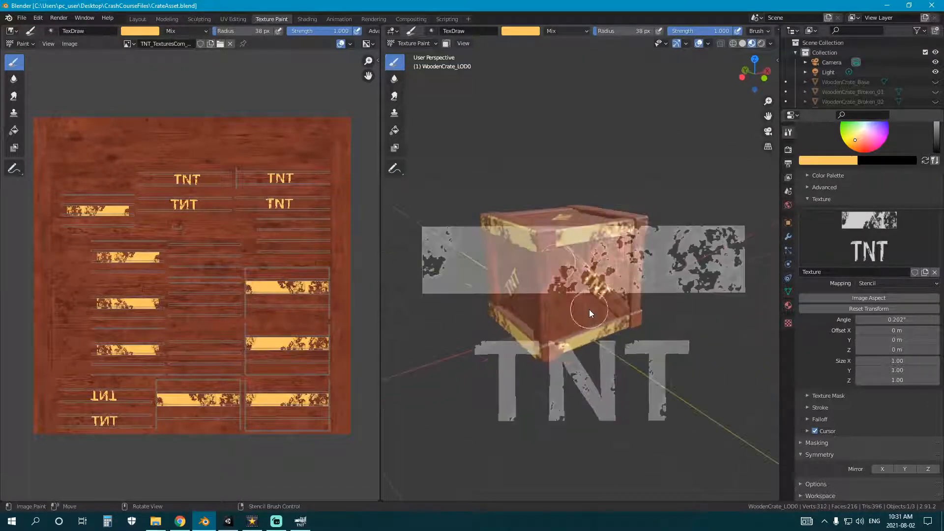
mouse_move(545, 280)
middle_mouse_down()
mouse_move(576, 278)
mouse_move(573, 285)
mouse_move(556, 269)
middle_mouse_up()
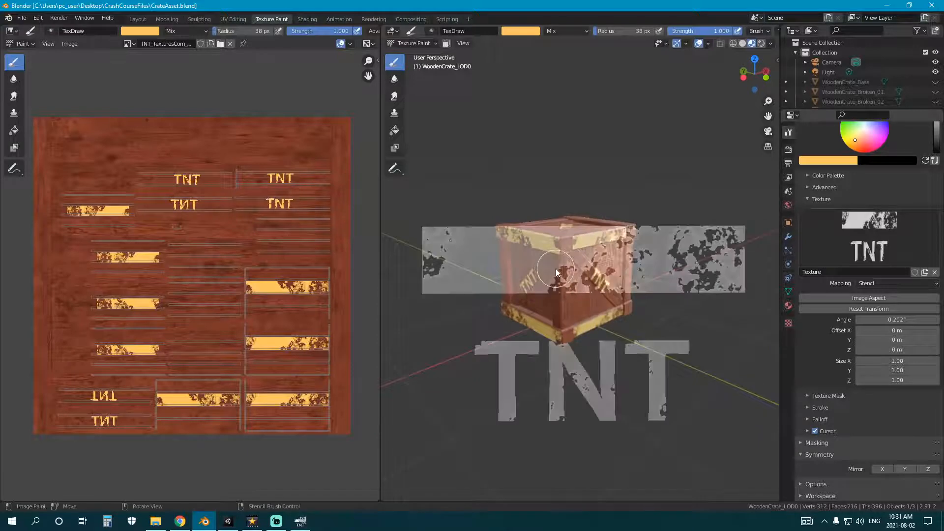
middle_click_drag(634, 294, 582, 274)
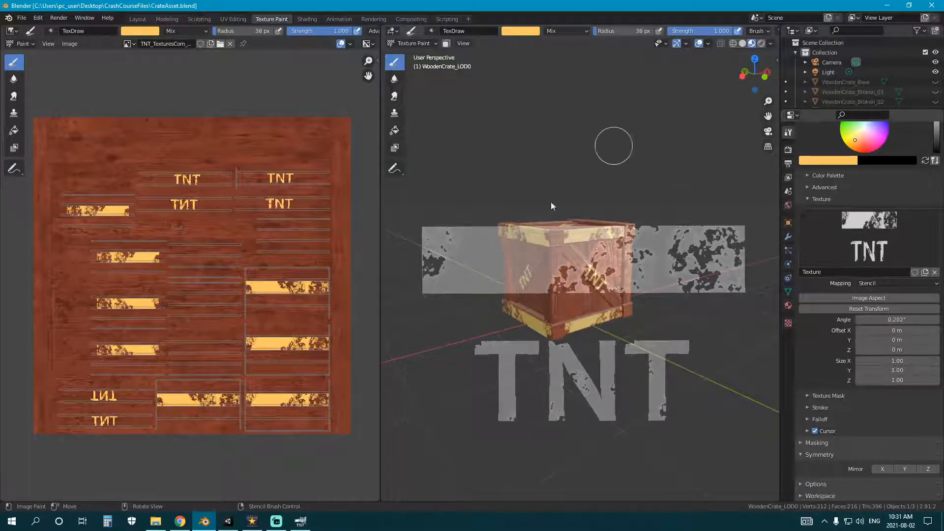
mouse_move(583, 231)
middle_mouse_down()
mouse_move(570, 256)
mouse_move(591, 262)
mouse_move(500, 255)
mouse_move(584, 275)
middle_mouse_up()
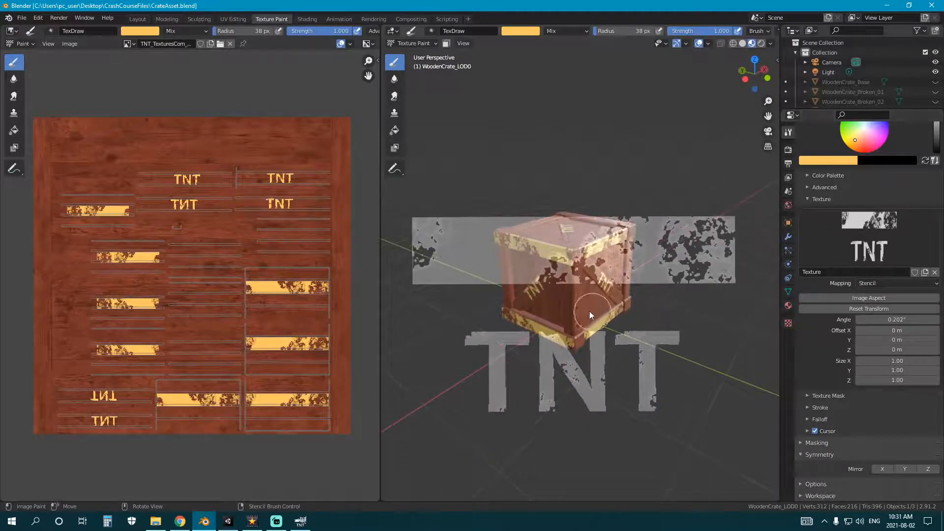
right_click_drag(626, 310, 616, 307)
scroll(604, 302, "down", 1)
middle_click_drag(603, 302, 586, 297)
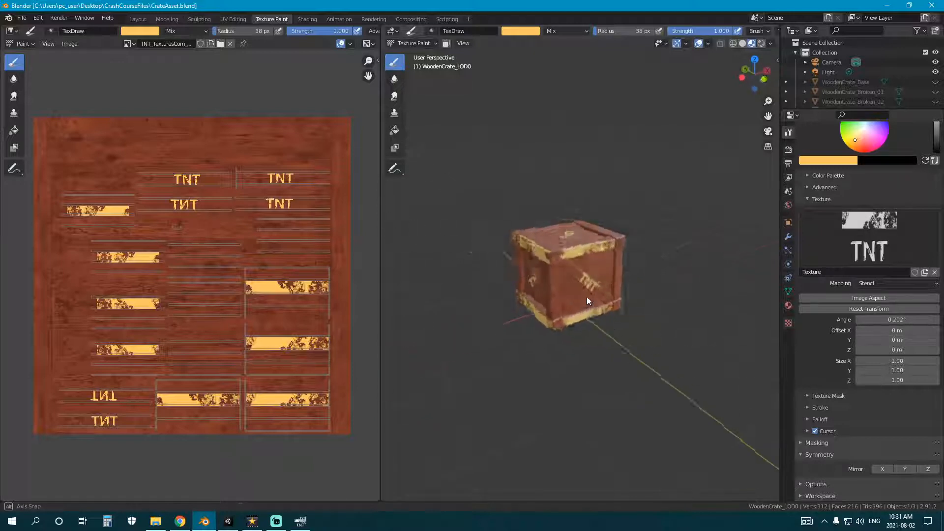
scroll(586, 296, "up", 2)
Remove the TNT texture from the brush, try a plain yellow stroke on the crate's side and undo it.
scroll(845, 332, "up", 3)
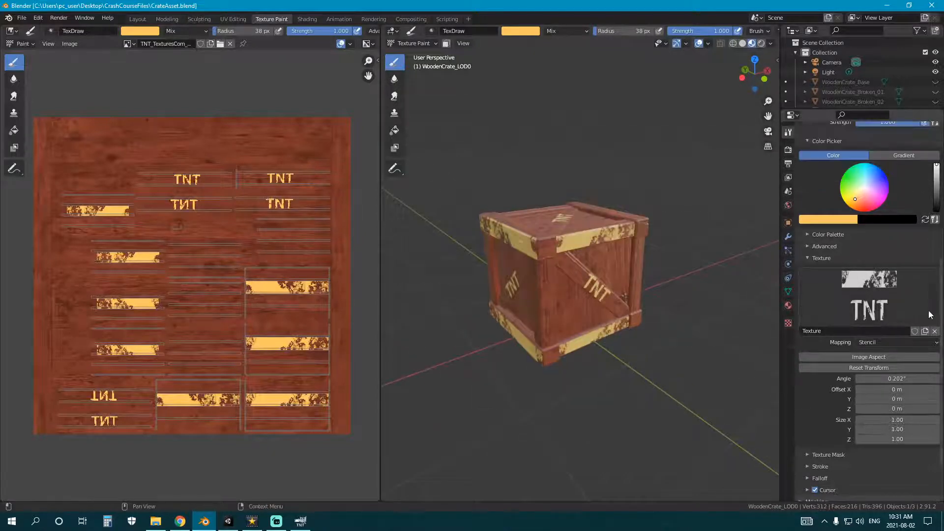
left_click(934, 332)
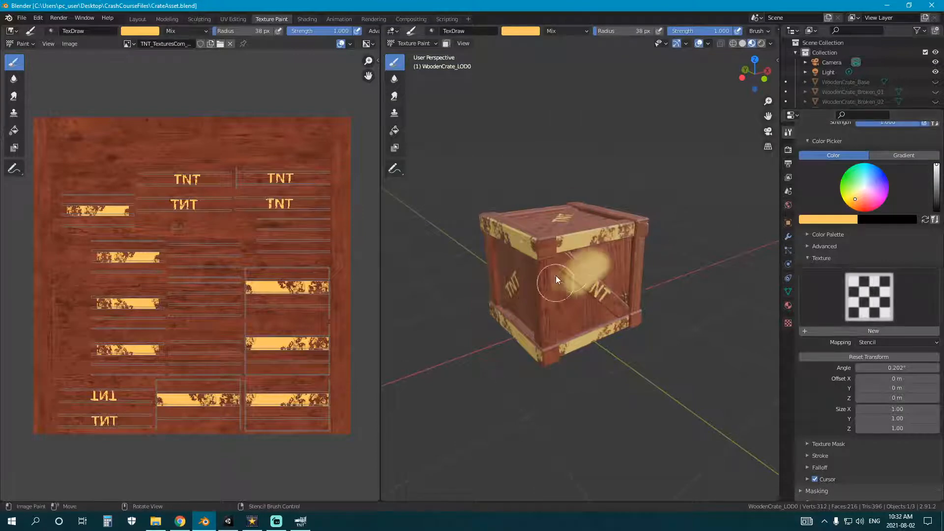
left_click_drag(556, 275, 663, 290)
key("ctrl+z")
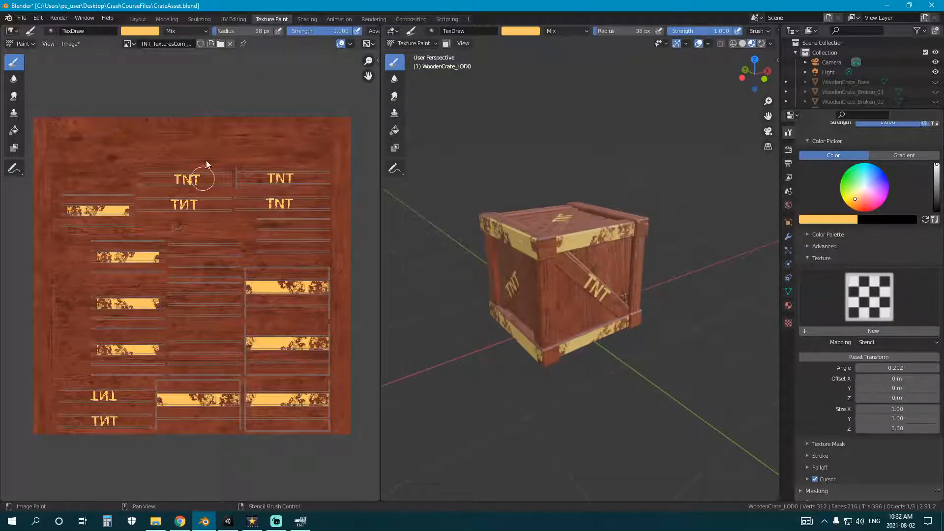
Save the painted texture image, switch to Unity and select the TNT texture in the Textures folder.
left_click(70, 44)
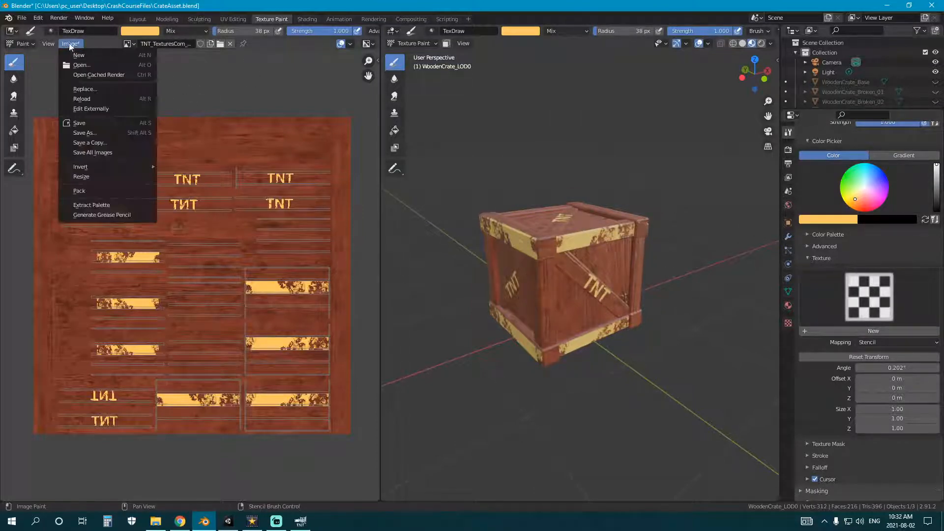
left_click(100, 123)
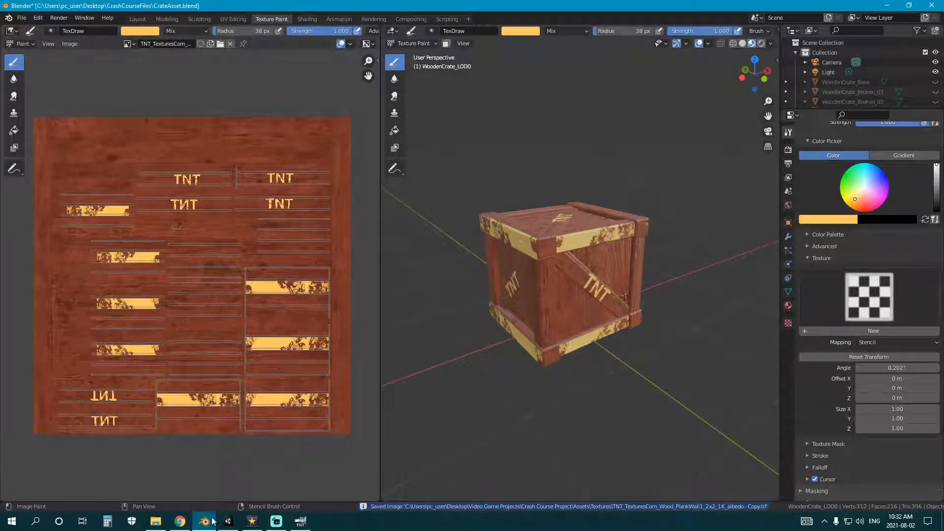
left_click(228, 520)
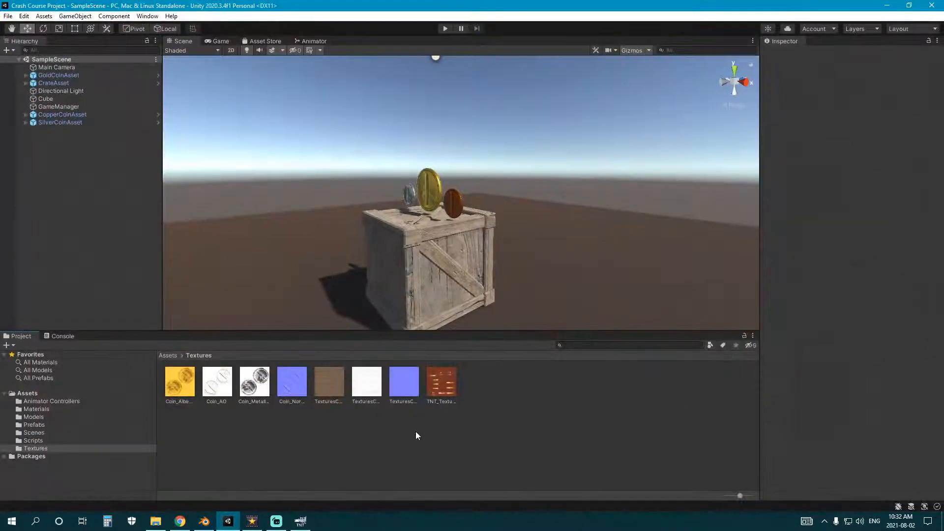
left_click(433, 387)
Duplicate the TexturesCom_Wood_PlankWall1_2x2_1K_albedo texture and start renaming the copy with an R prefix.
left_click(327, 388)
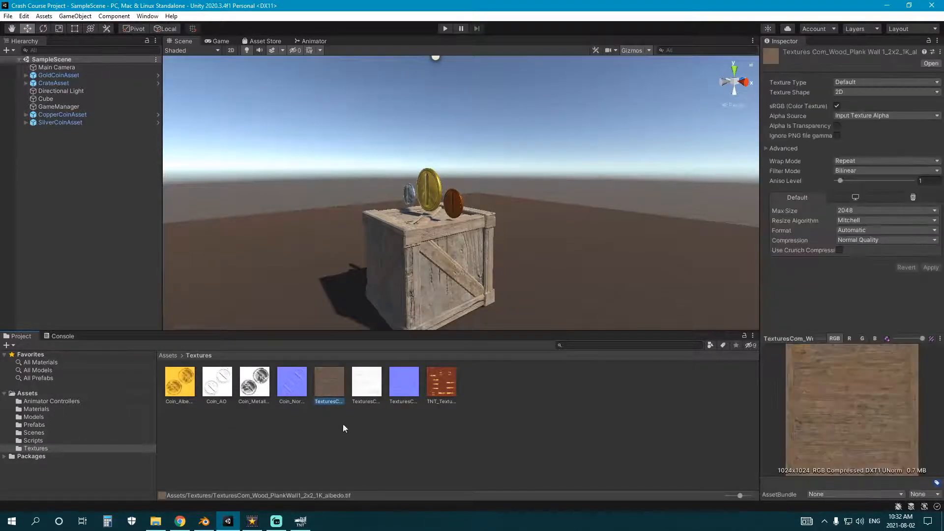
key("ctrl+d")
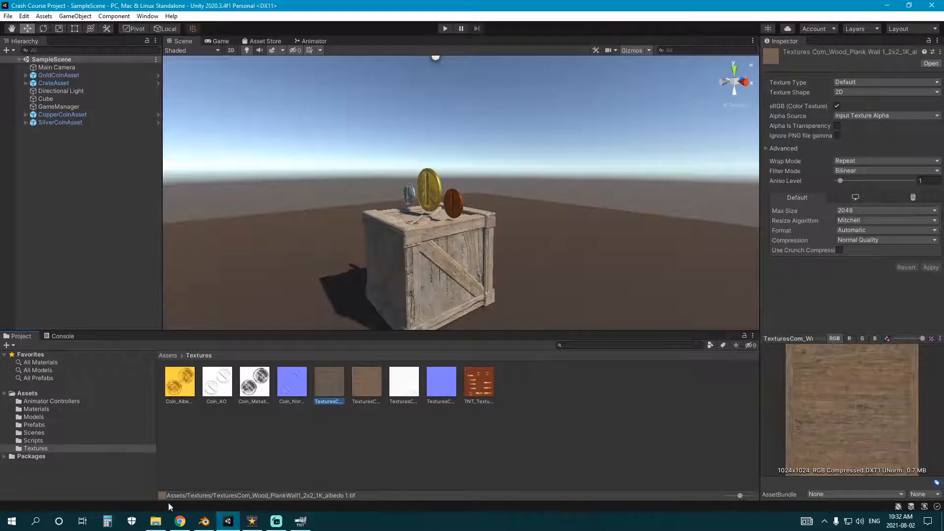
left_click(331, 400)
type("RTexturesCom")
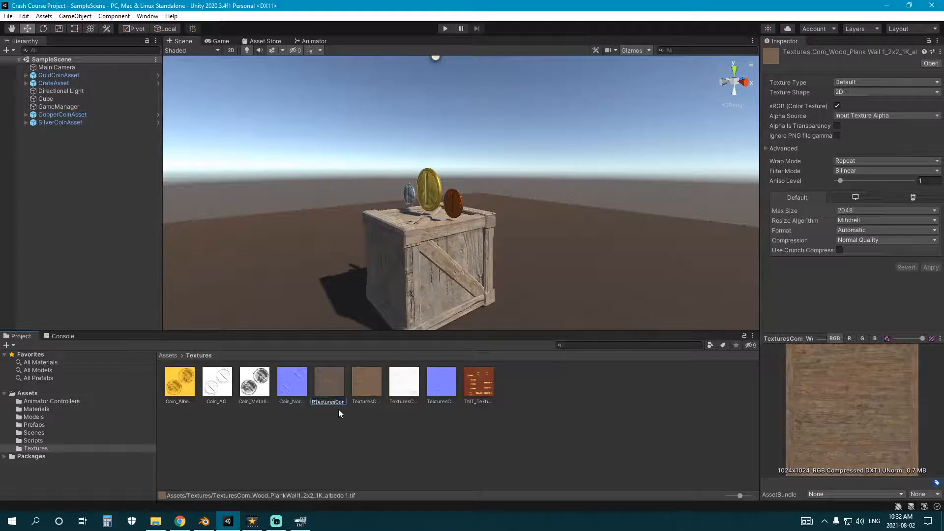